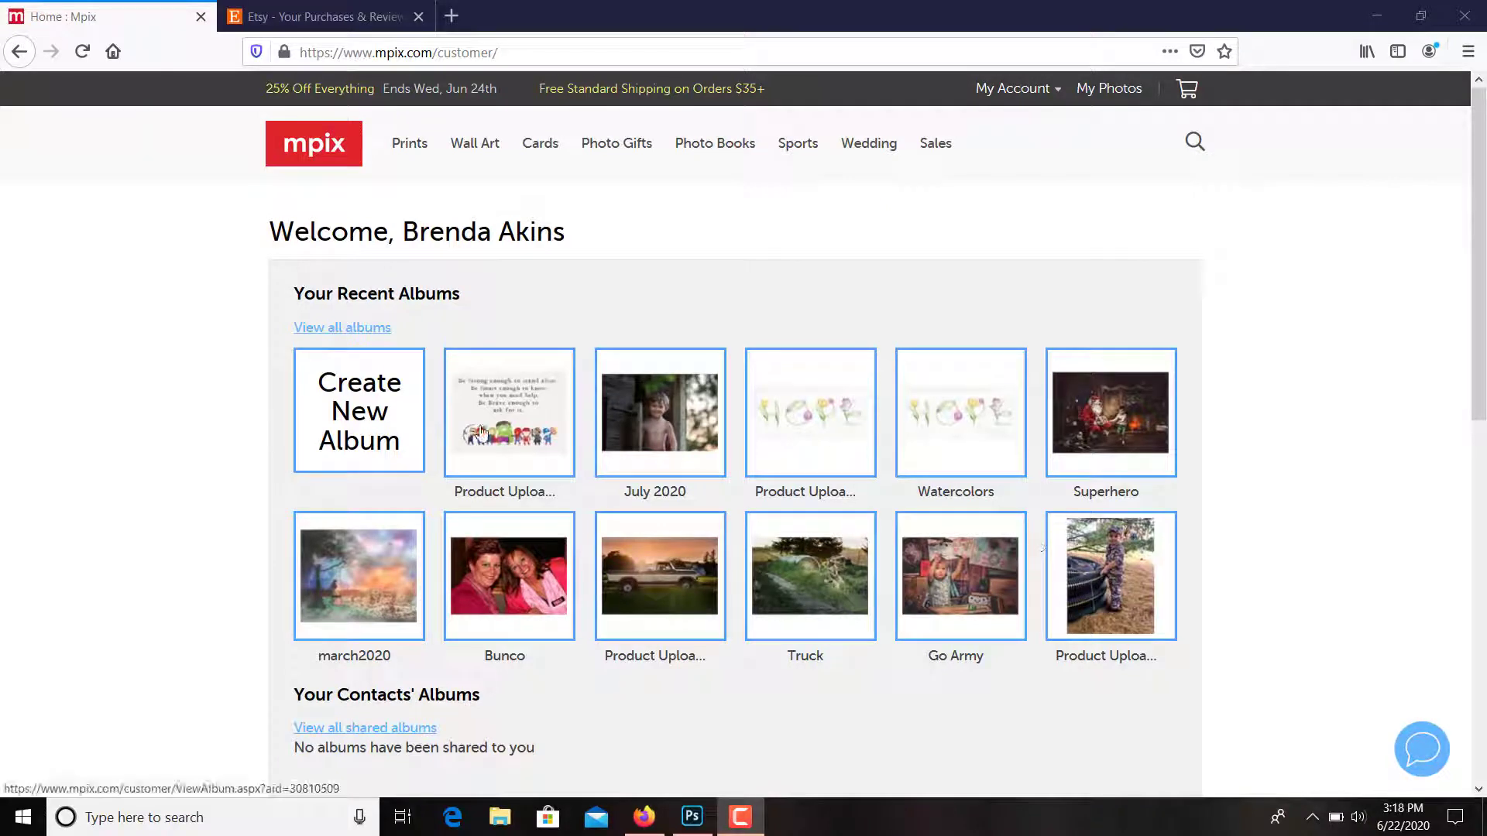
Open Etsy's Purchases and reviews page and scroll to the Country Christmas Background order
{"action": "left_click", "coordinate": [325, 16]}
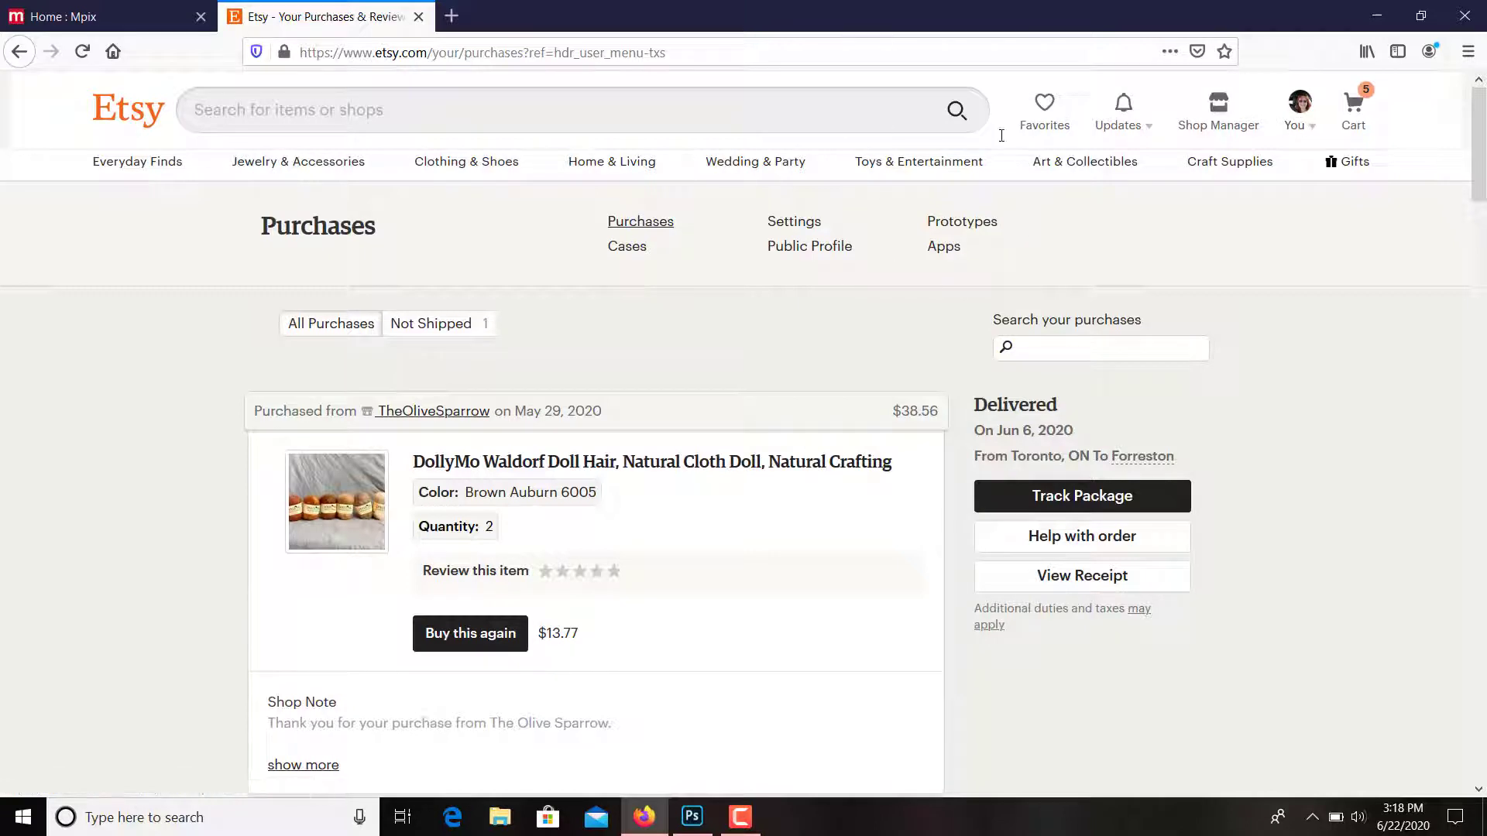
{"action": "mouse_move", "coordinate": [1210, 167]}
{"action": "left_click", "coordinate": [1301, 130]}
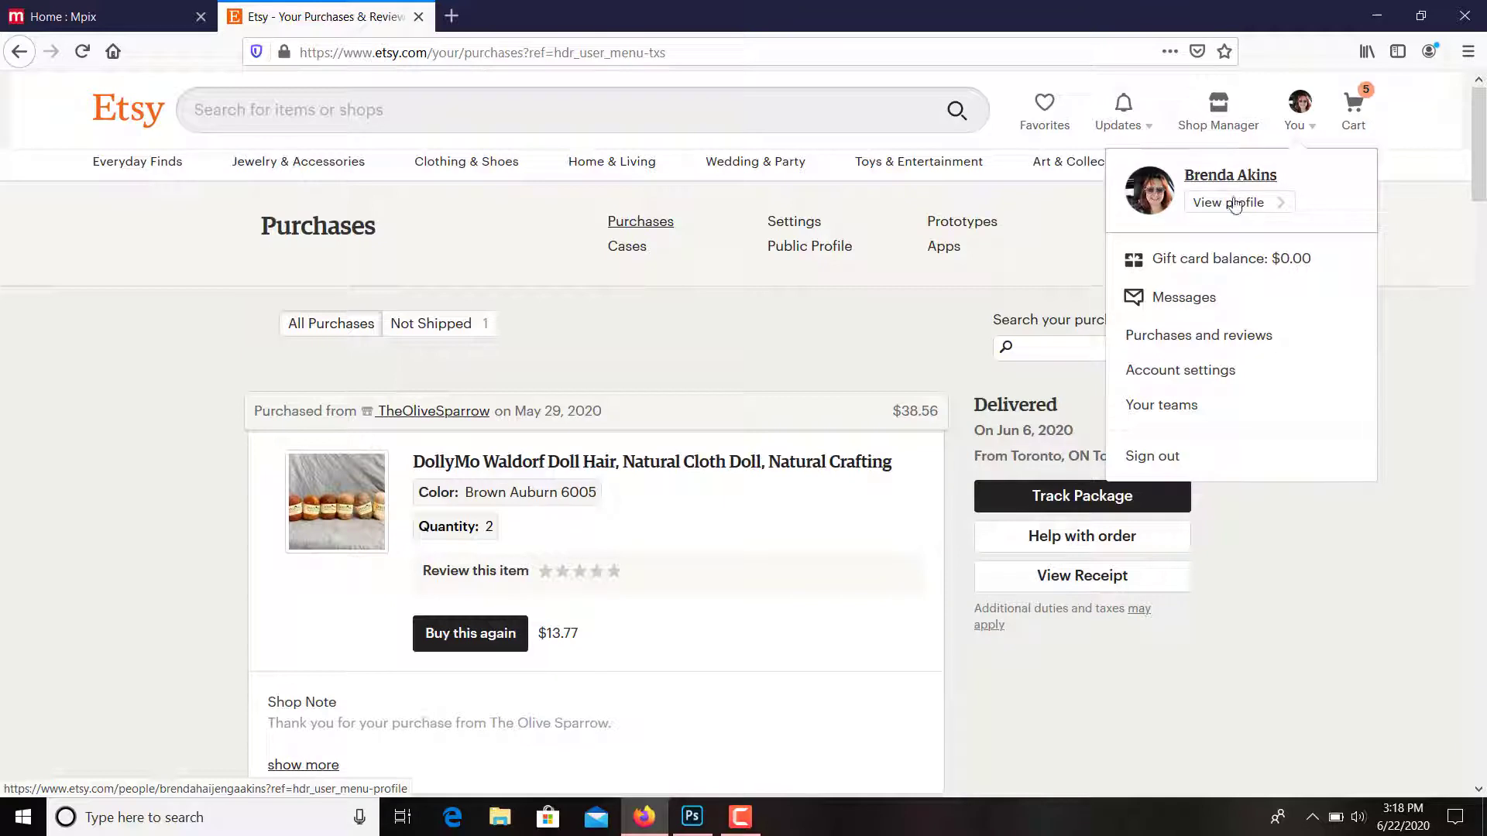
{"action": "left_click", "coordinate": [1245, 343]}
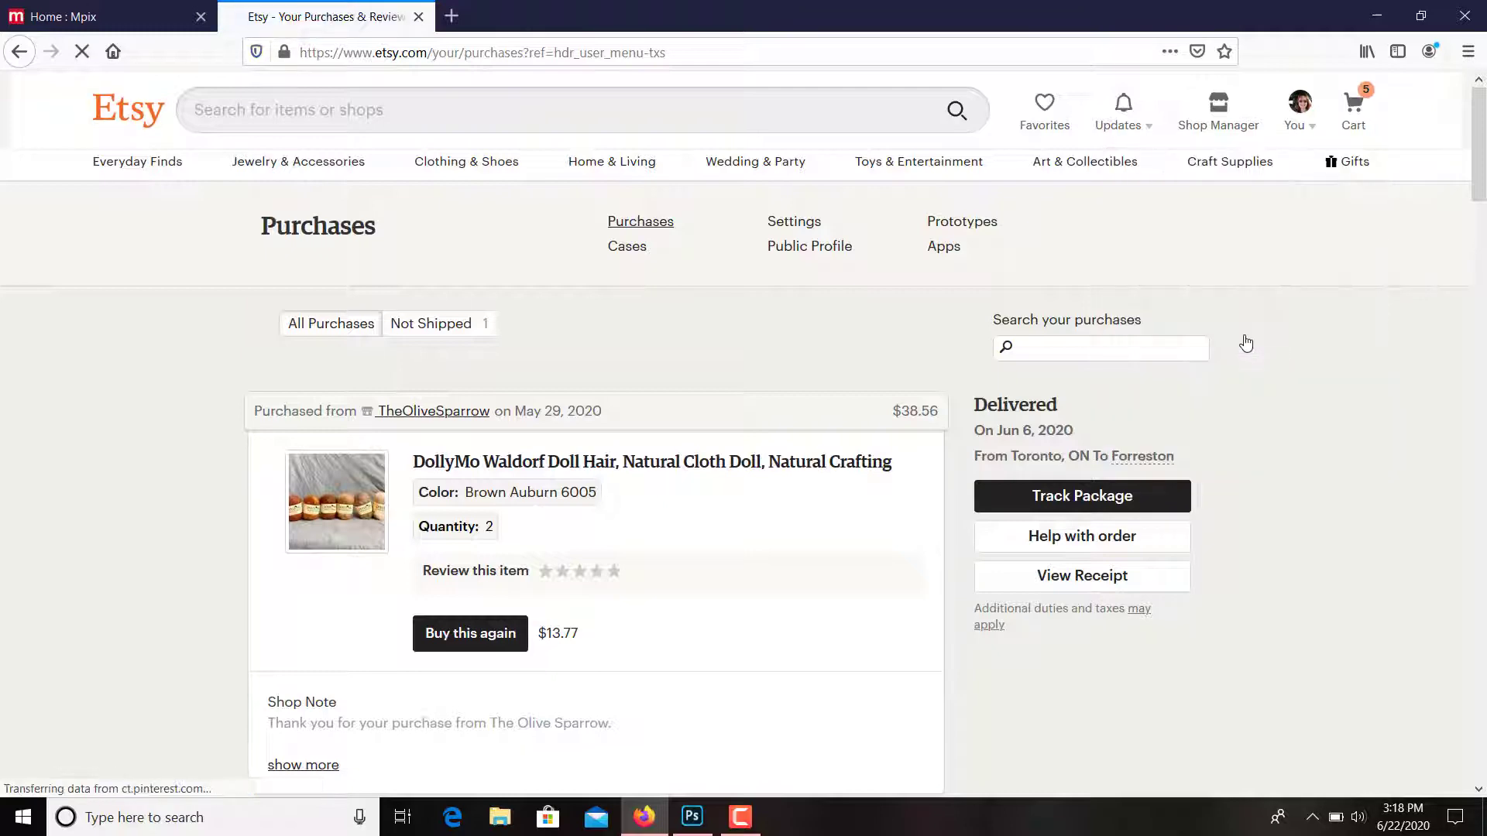
{"action": "scroll", "coordinate": [1246, 341], "scroll_direction": "down", "scroll_amount": 8}
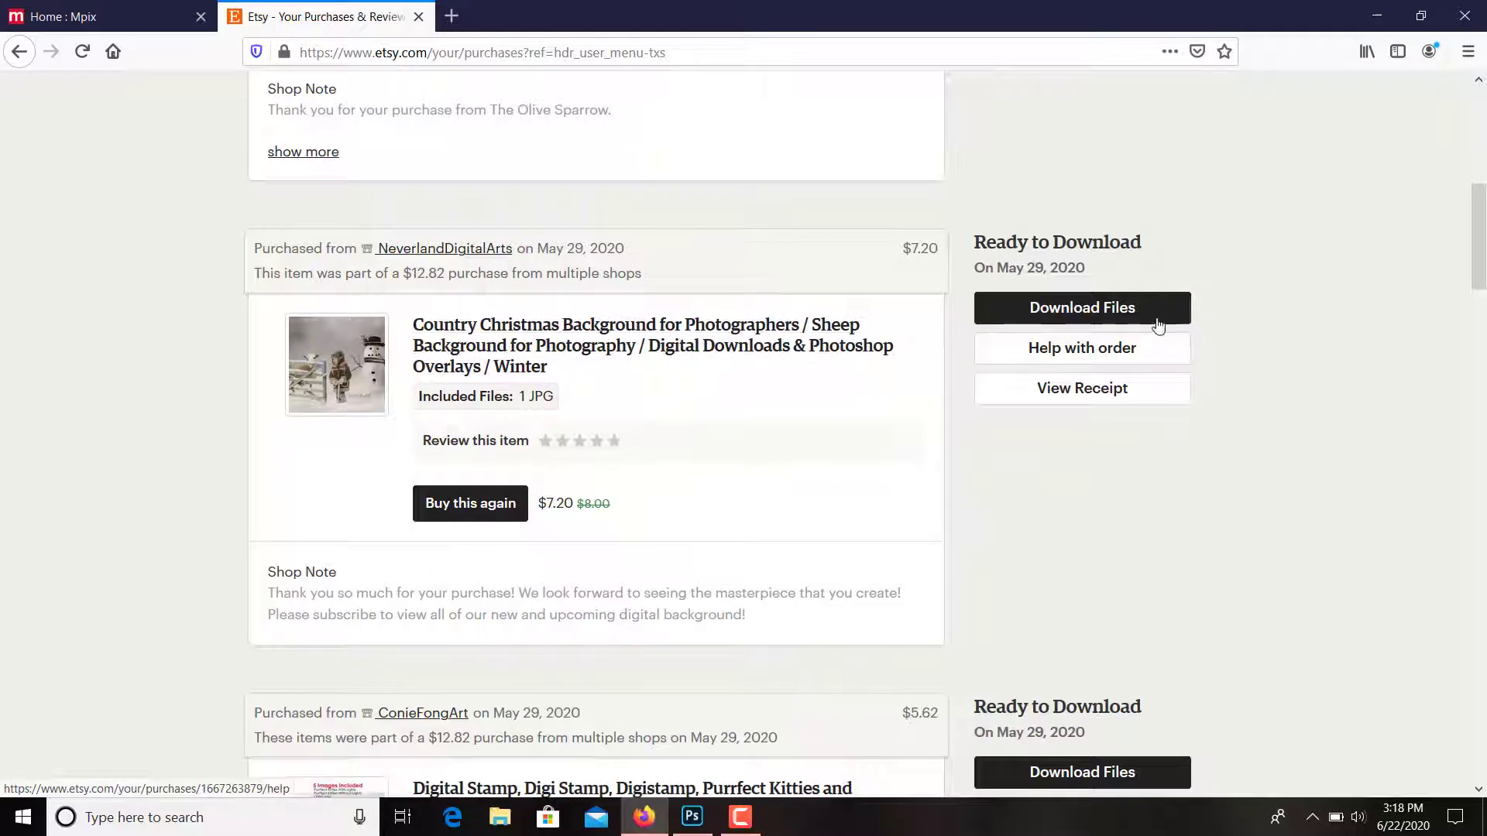
Download ChountryChristmasSheep3.jpg from the order, save it, and open it from the downloads list
{"action": "left_click", "coordinate": [1108, 309]}
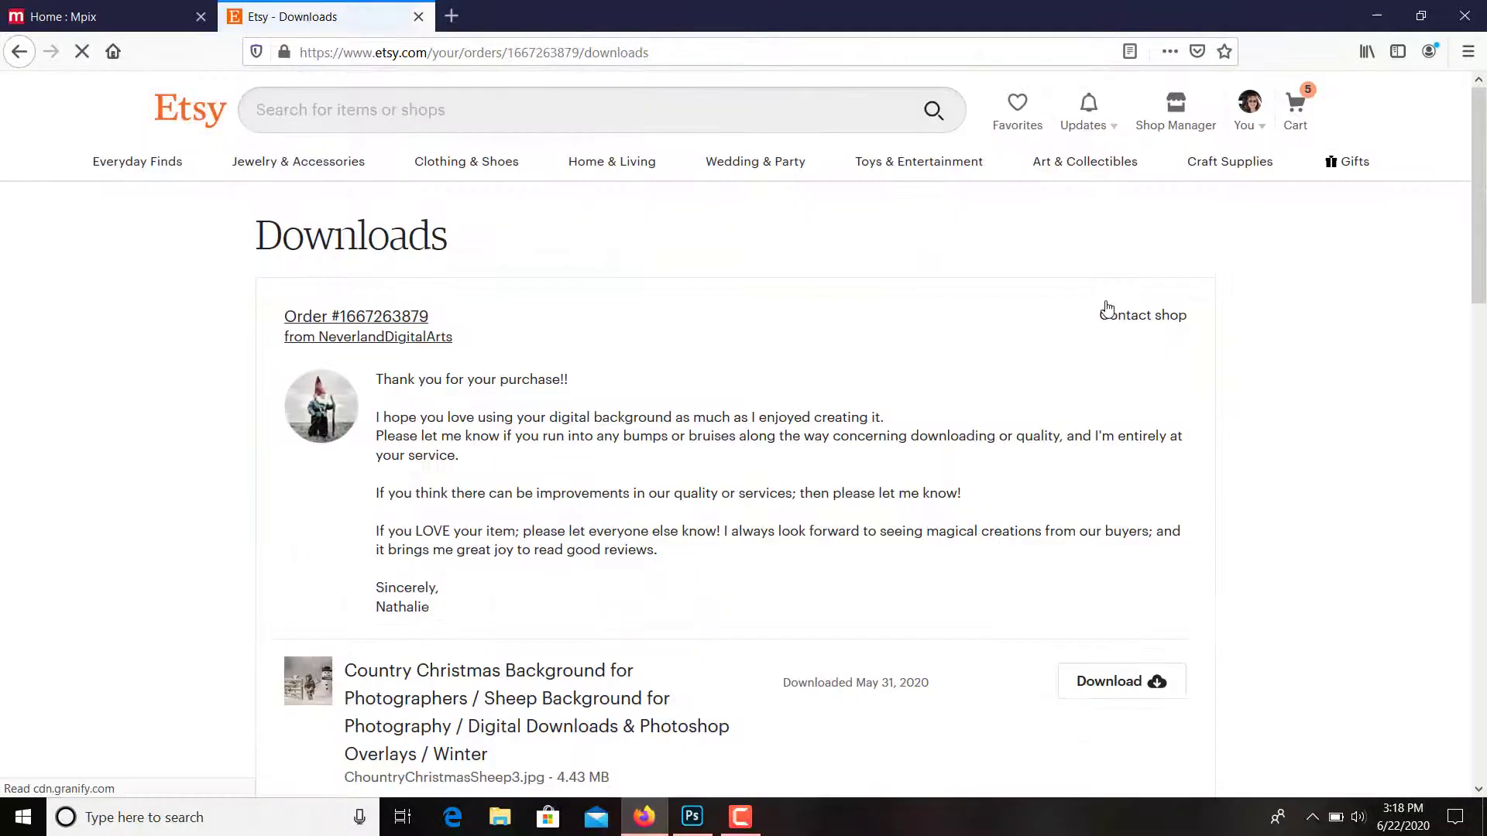
{"action": "scroll", "coordinate": [956, 345], "scroll_direction": "down", "scroll_amount": 4}
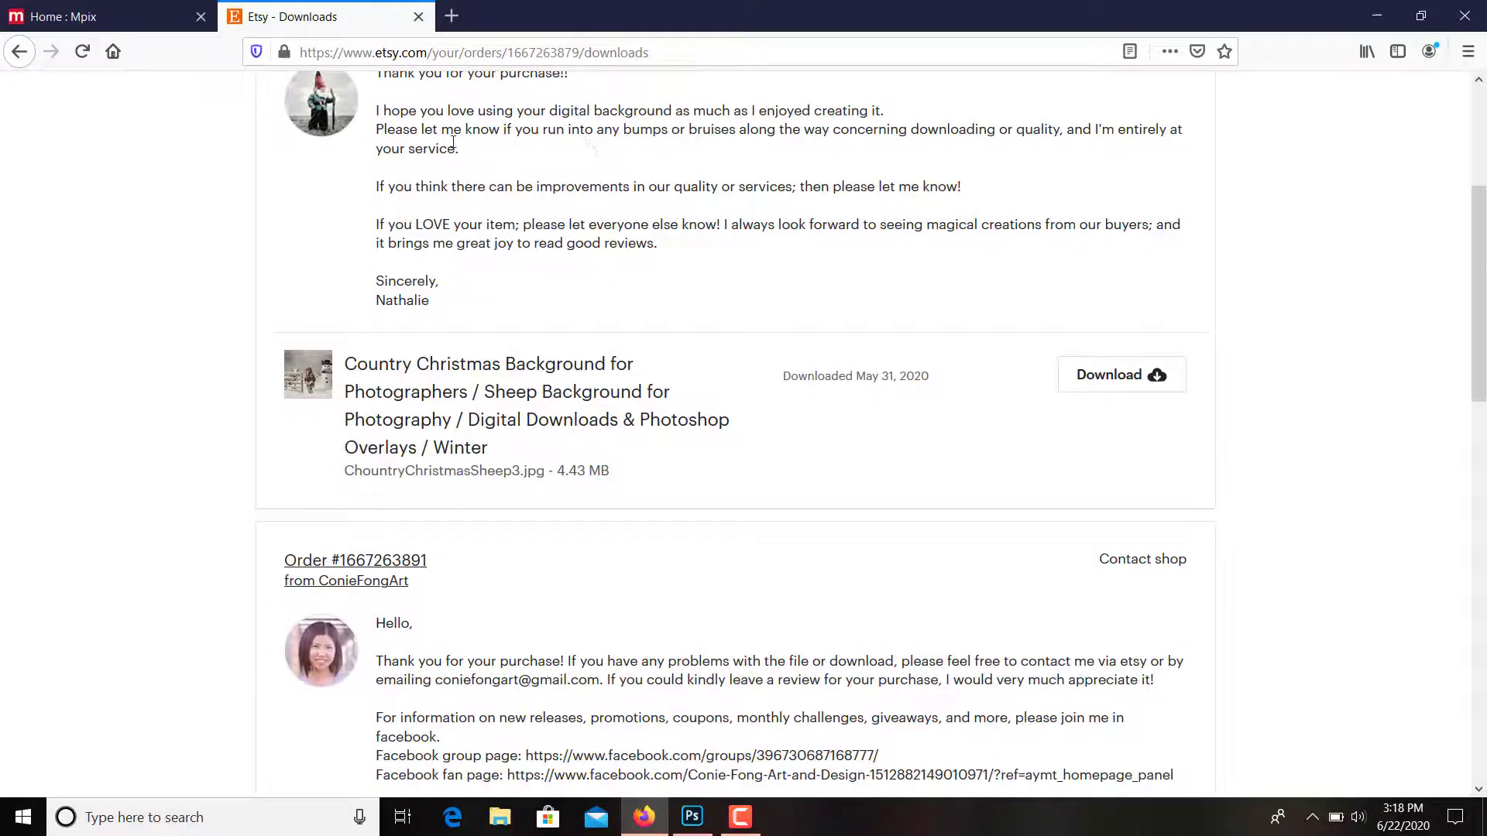
{"action": "left_click", "coordinate": [1139, 379]}
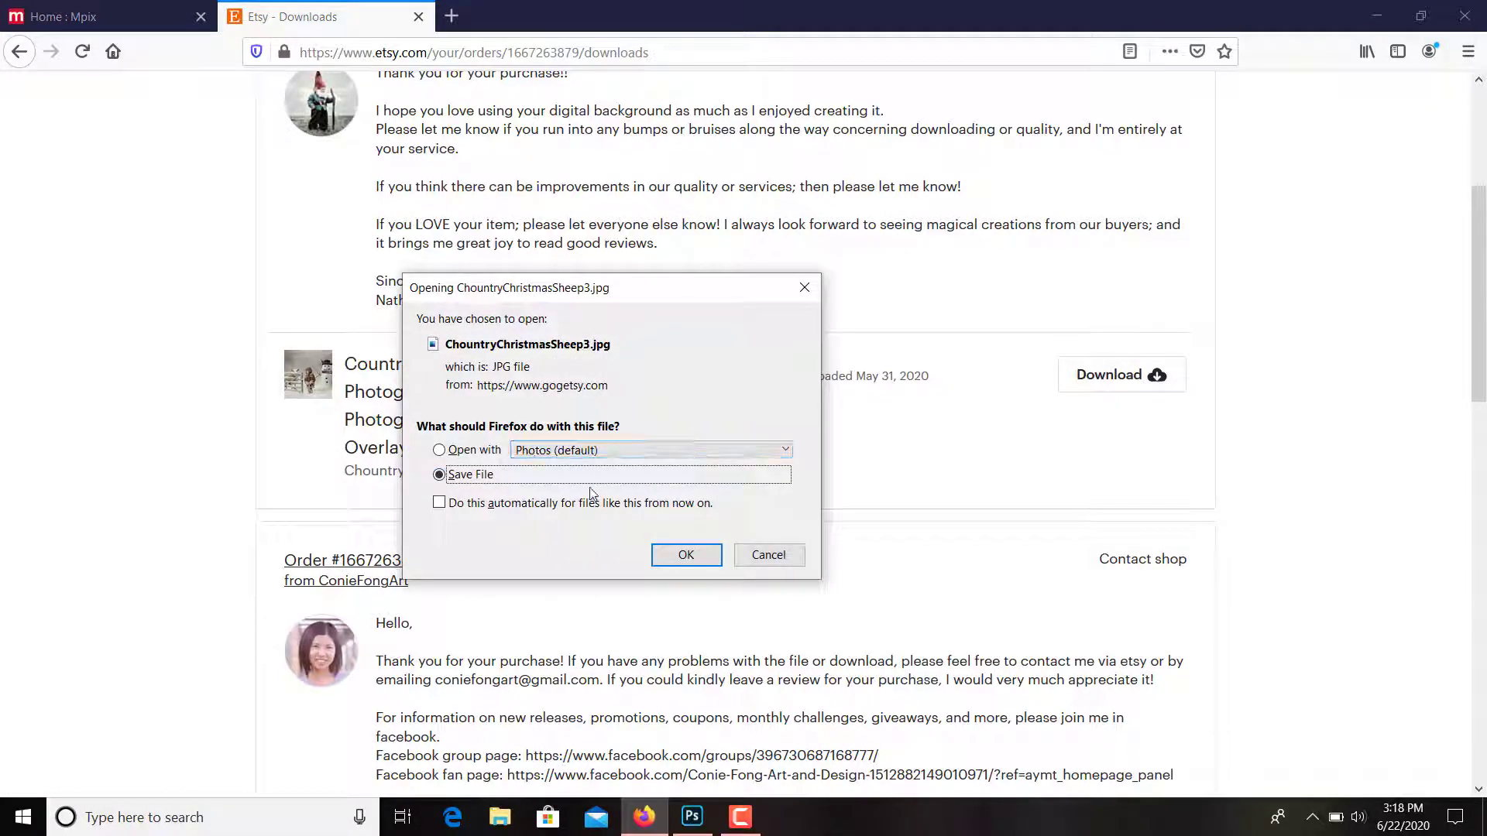
{"action": "left_click", "coordinate": [684, 554]}
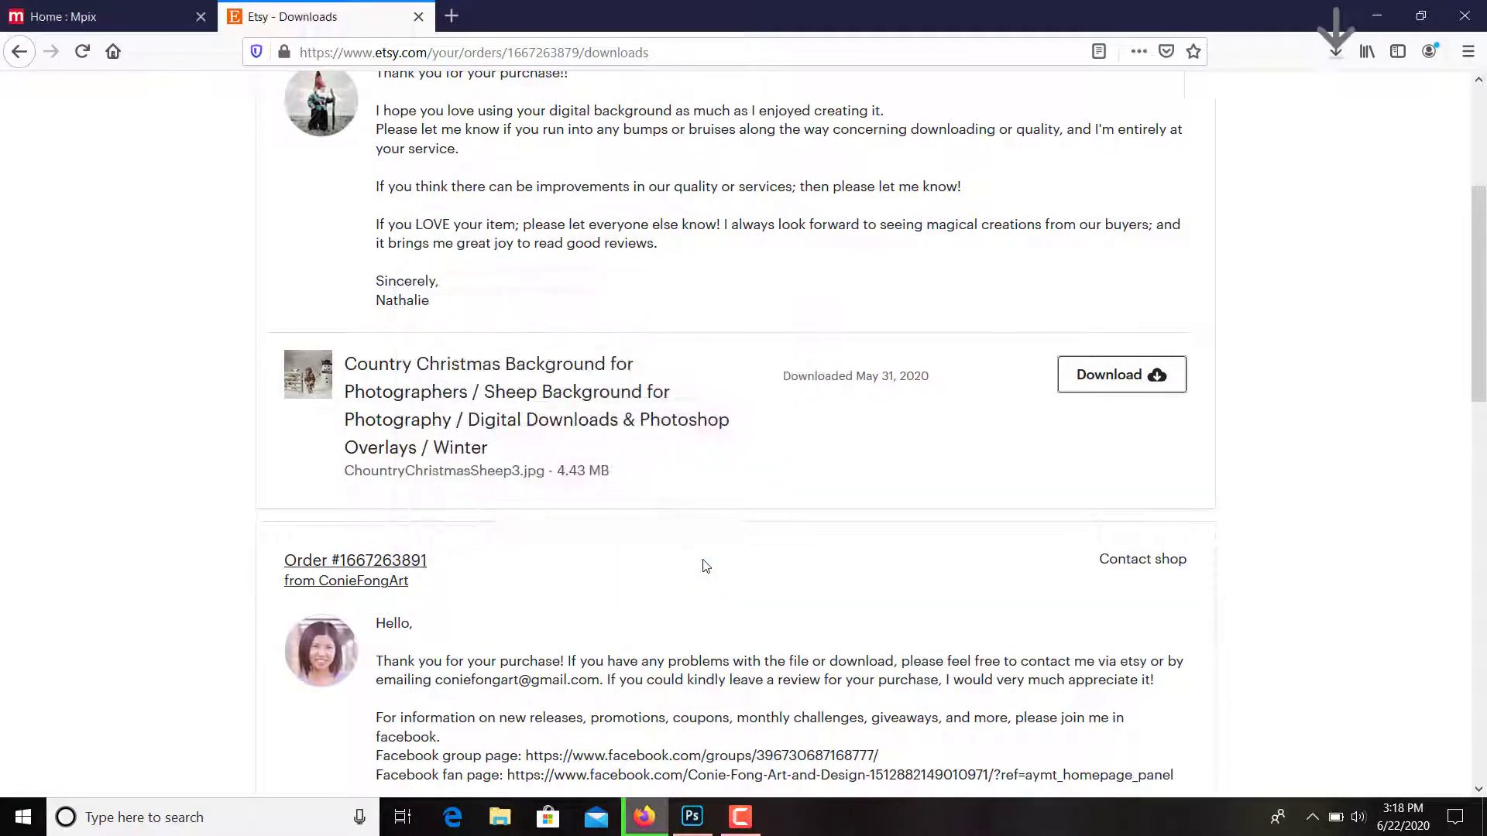
{"action": "left_click", "coordinate": [1336, 54]}
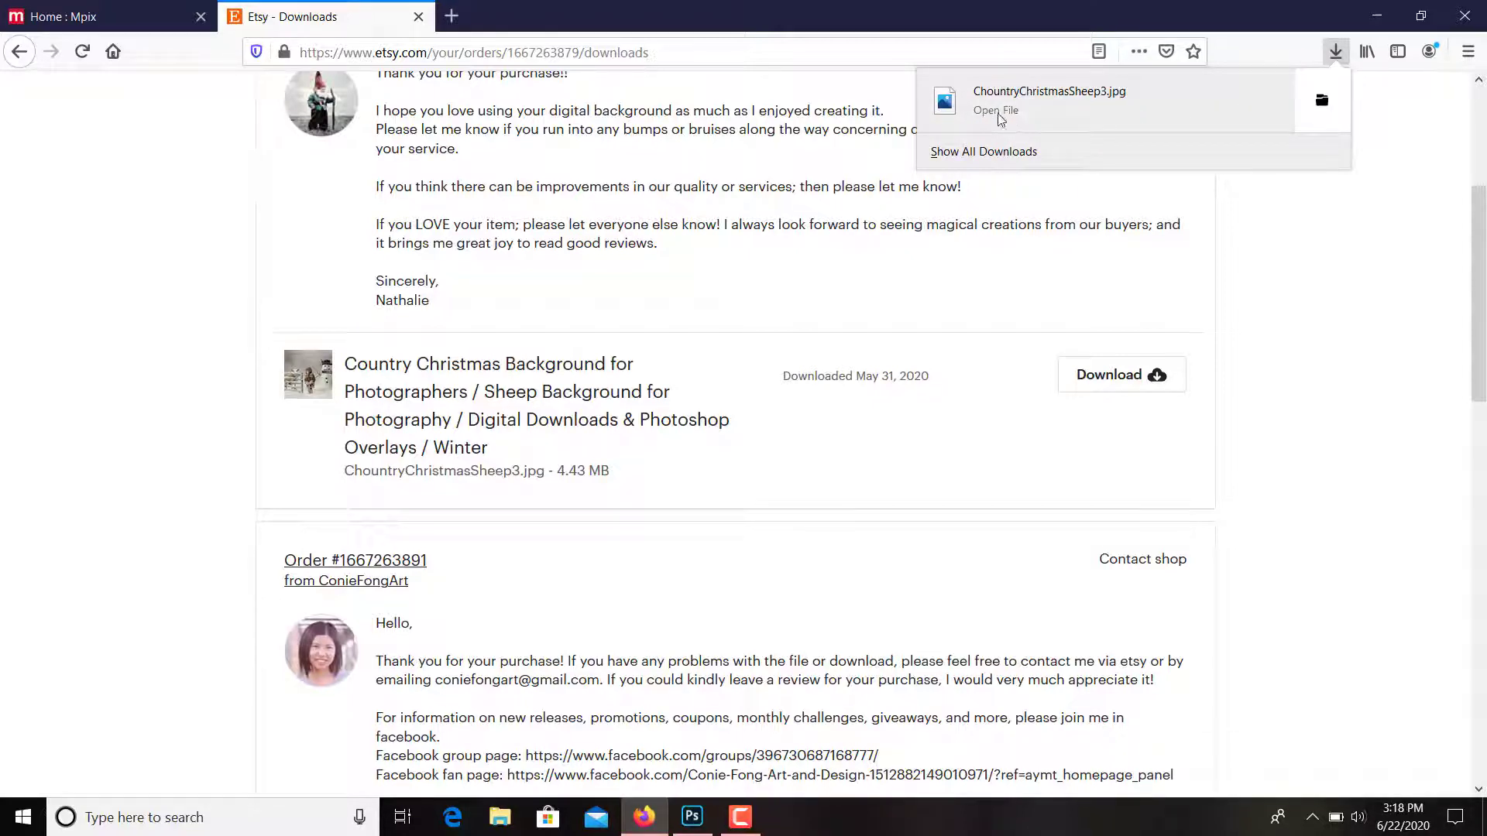
View ChountryChristmasSheep3.jpg in Photos, then minimize both Firefox and Photos
{"action": "left_click", "coordinate": [1011, 114]}
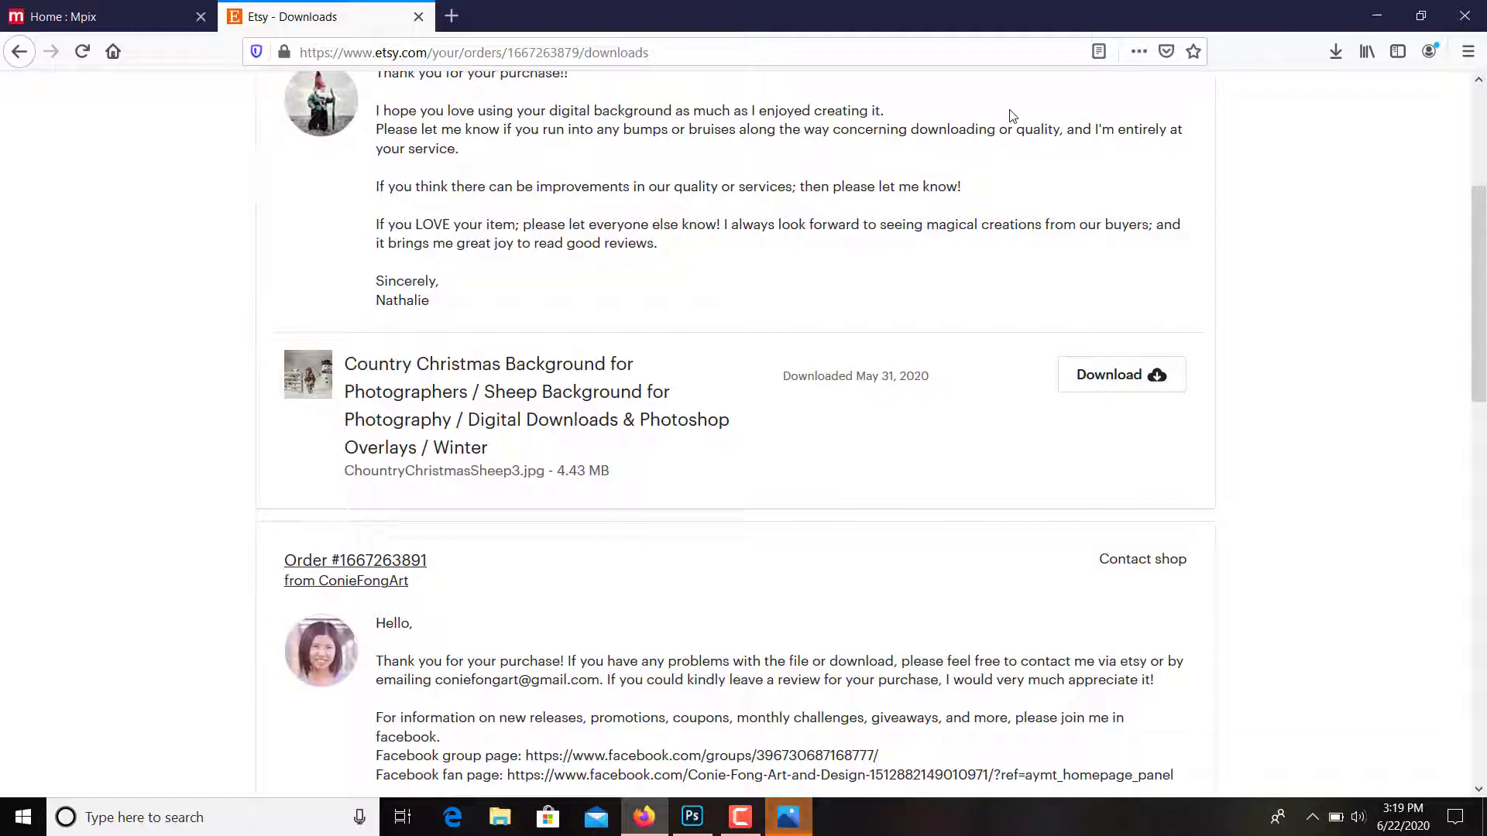
{"action": "left_click", "coordinate": [1377, 14]}
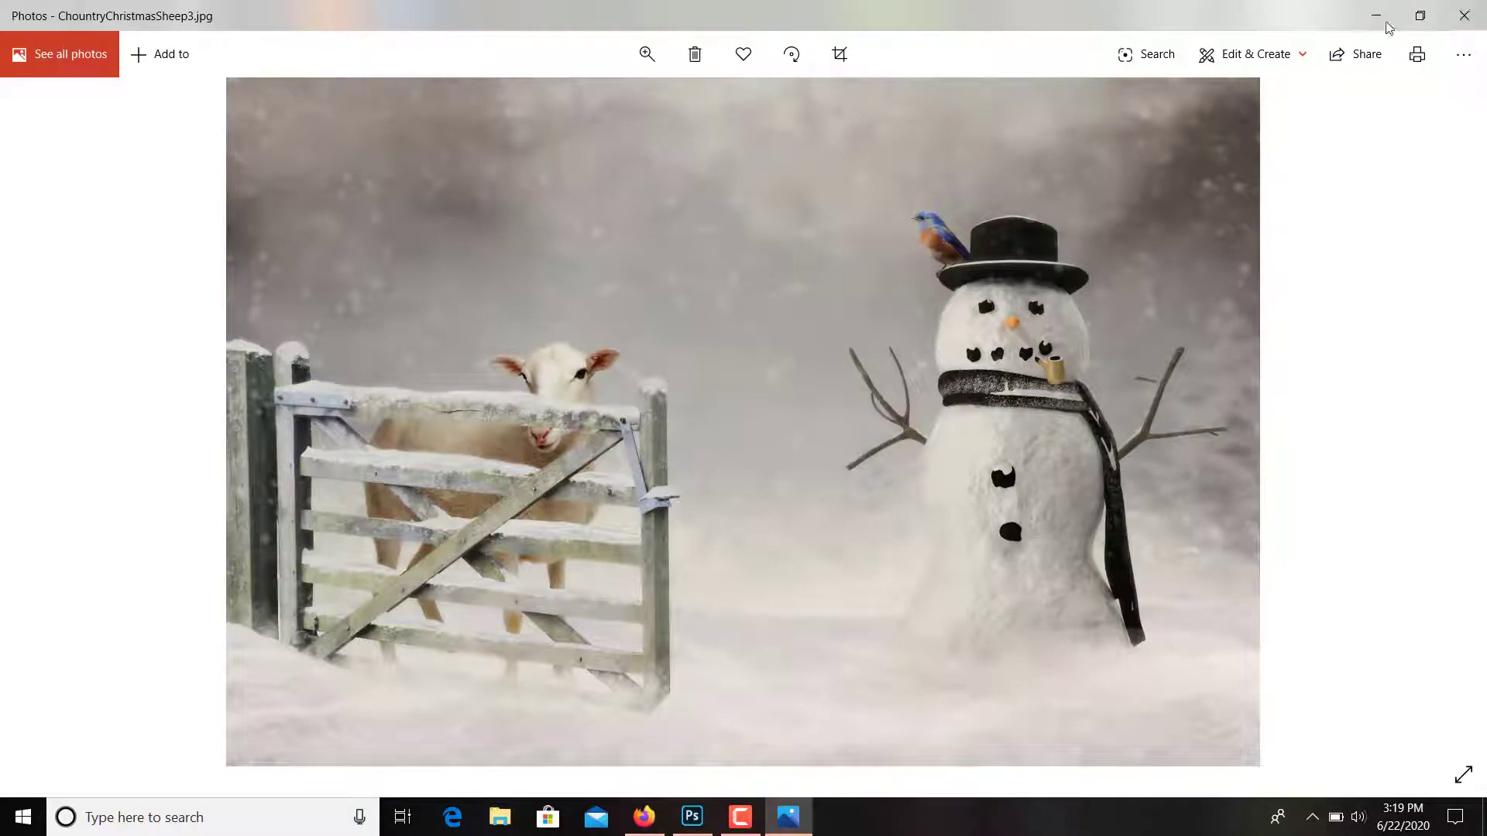
{"action": "left_click", "coordinate": [1379, 24]}
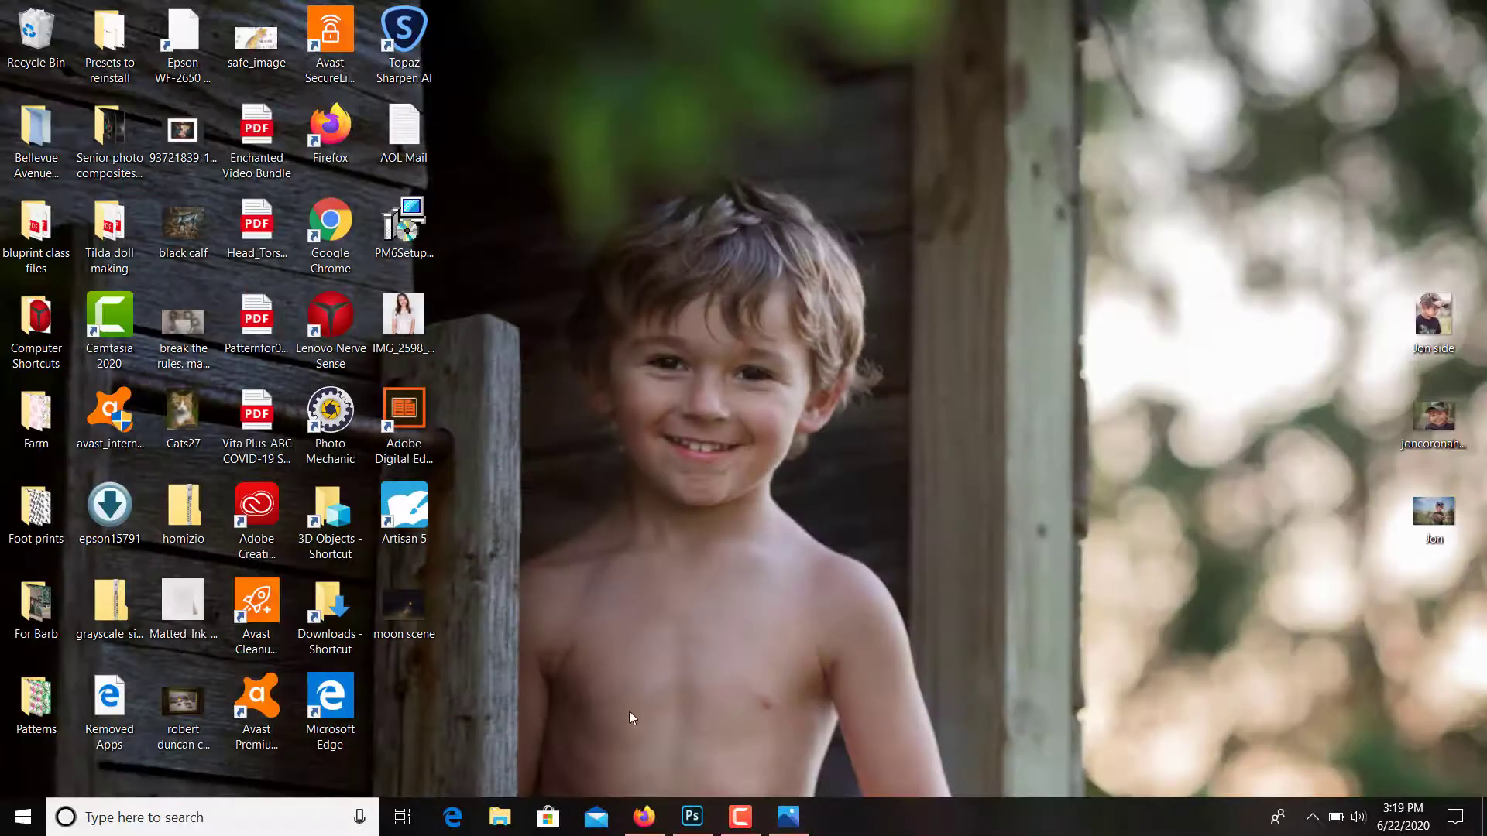
Return to the Mpix albums page in Firefox and create a new album named digital
{"action": "left_click", "coordinate": [644, 817]}
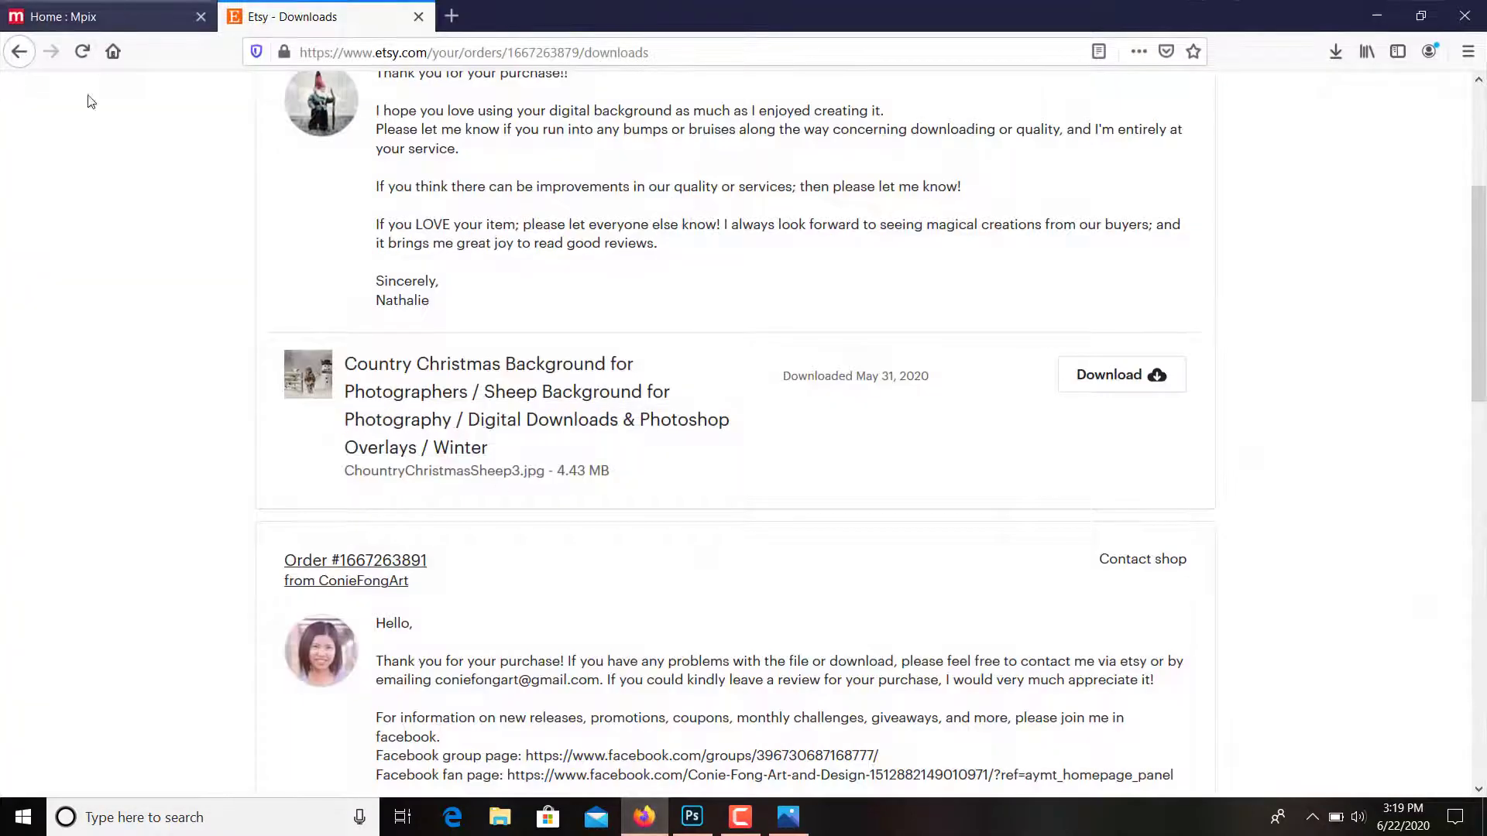
{"action": "left_click", "coordinate": [88, 28]}
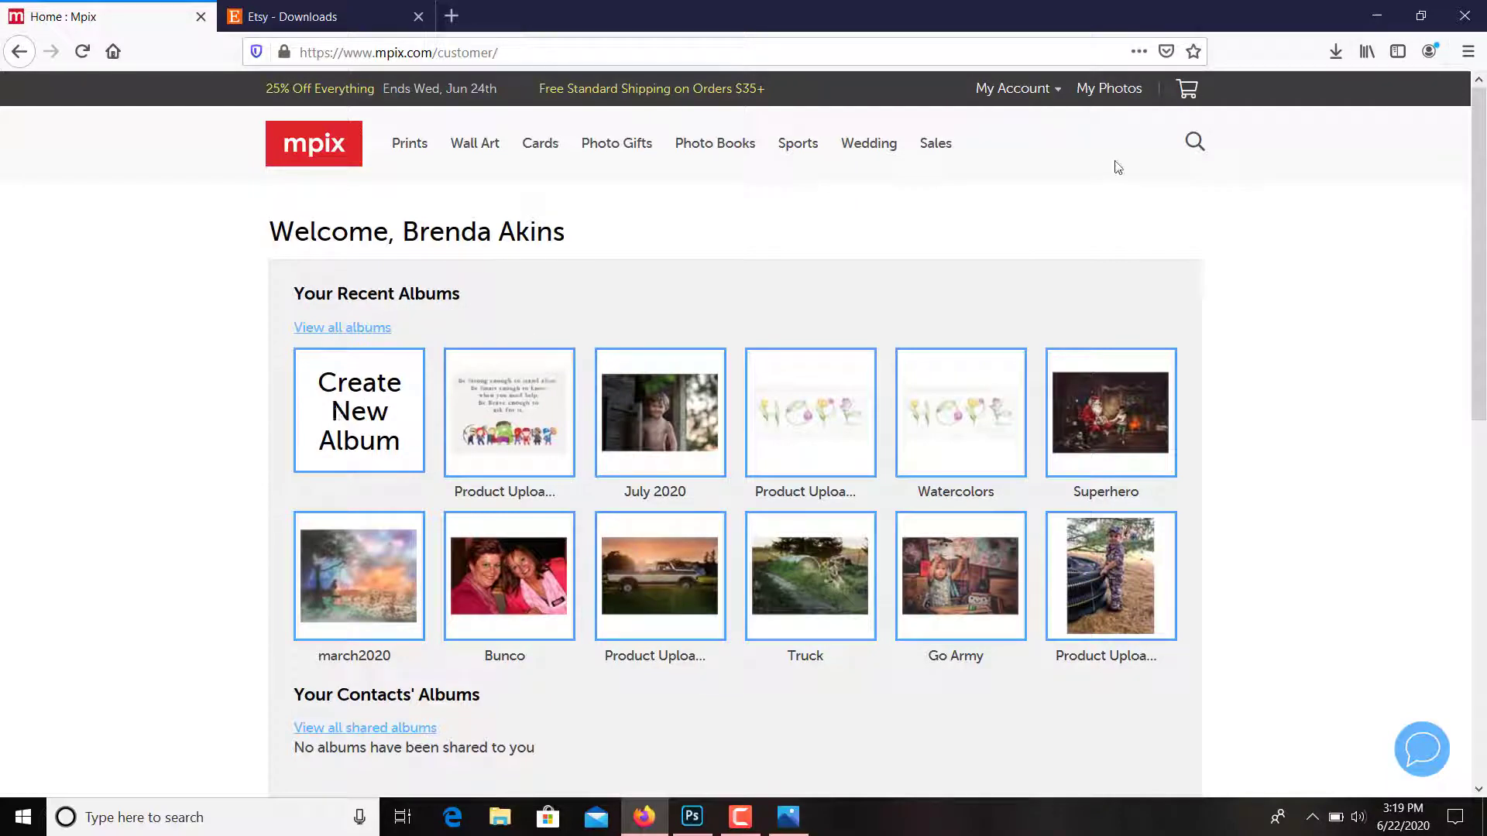
{"action": "left_click", "coordinate": [1018, 90]}
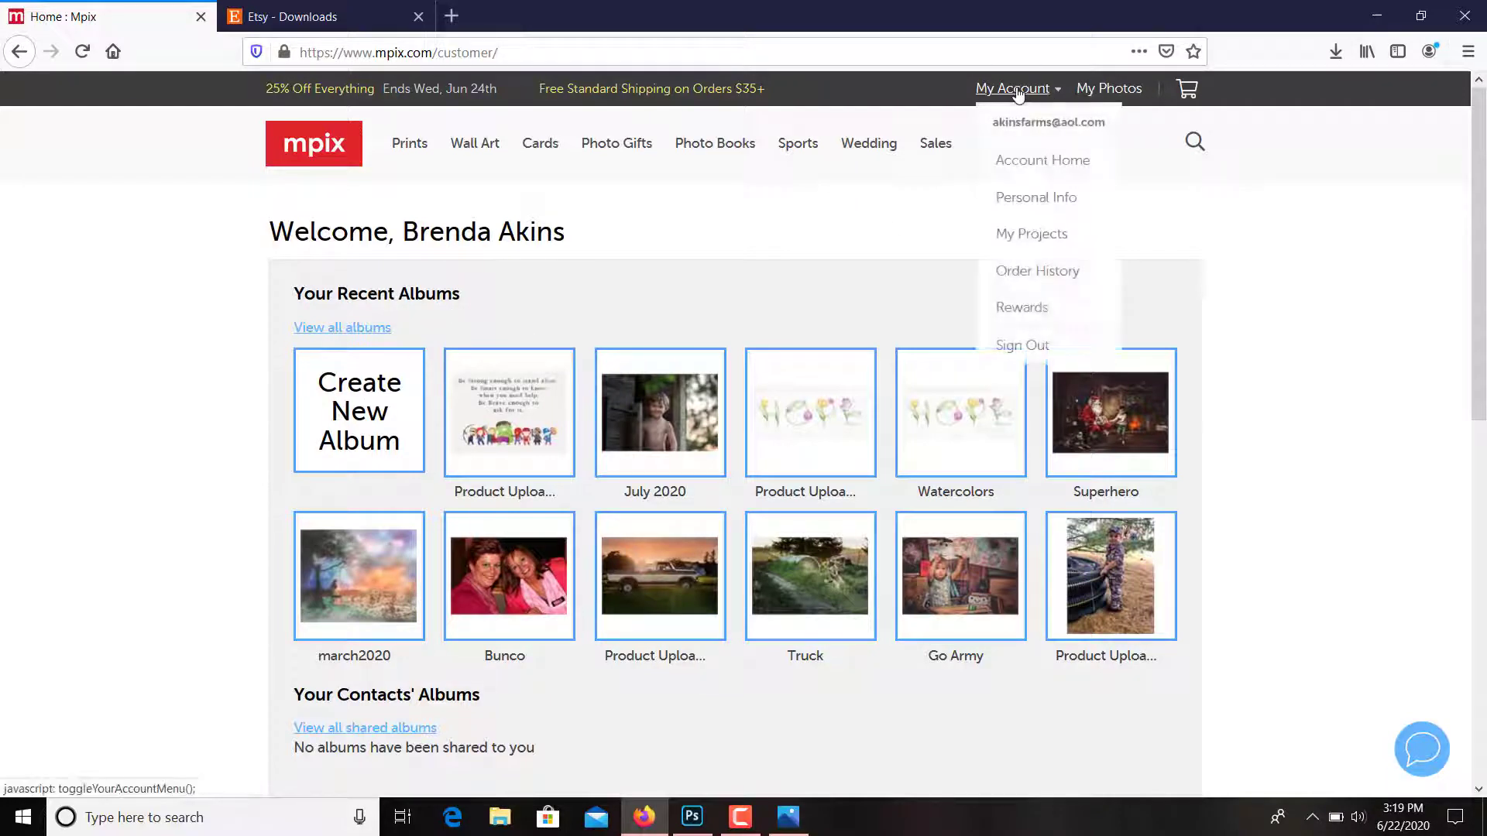
{"action": "left_click", "coordinate": [364, 448]}
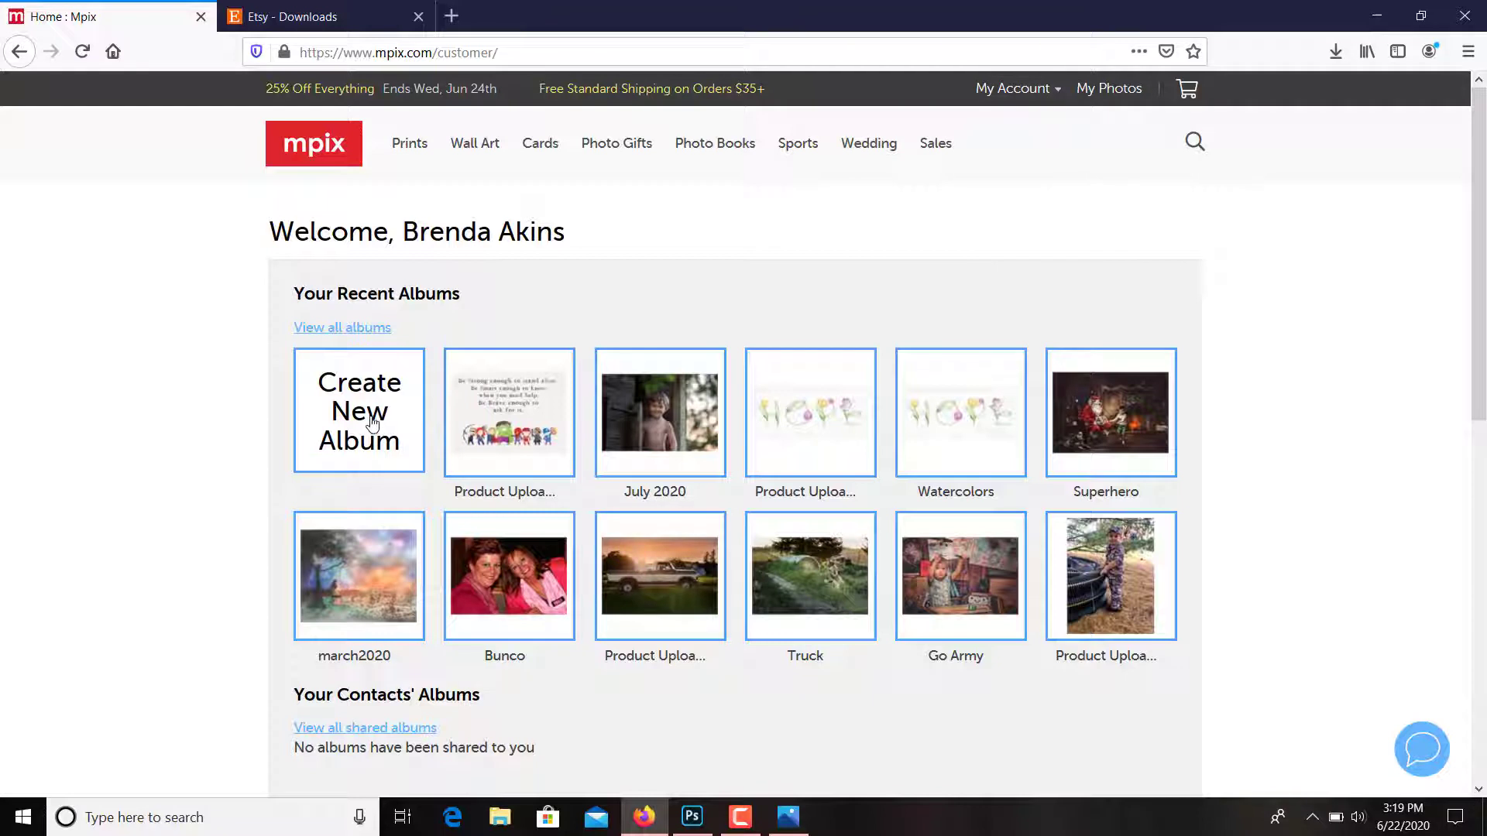
{"action": "left_click", "coordinate": [372, 422]}
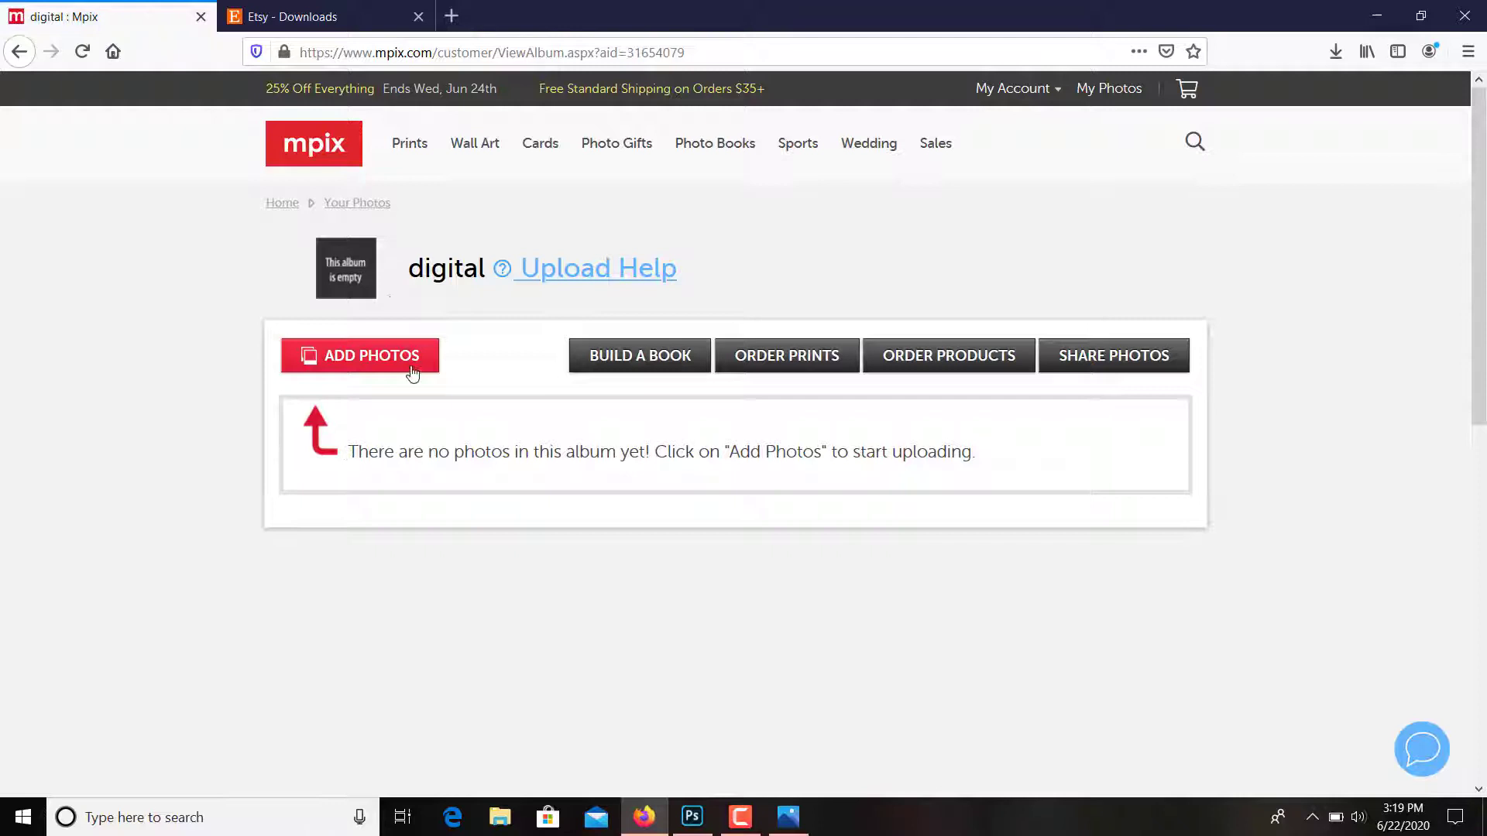
Choose ChountryChristmasSheep3 from the Downloads folder to add to the digital album
{"action": "left_click", "coordinate": [402, 365]}
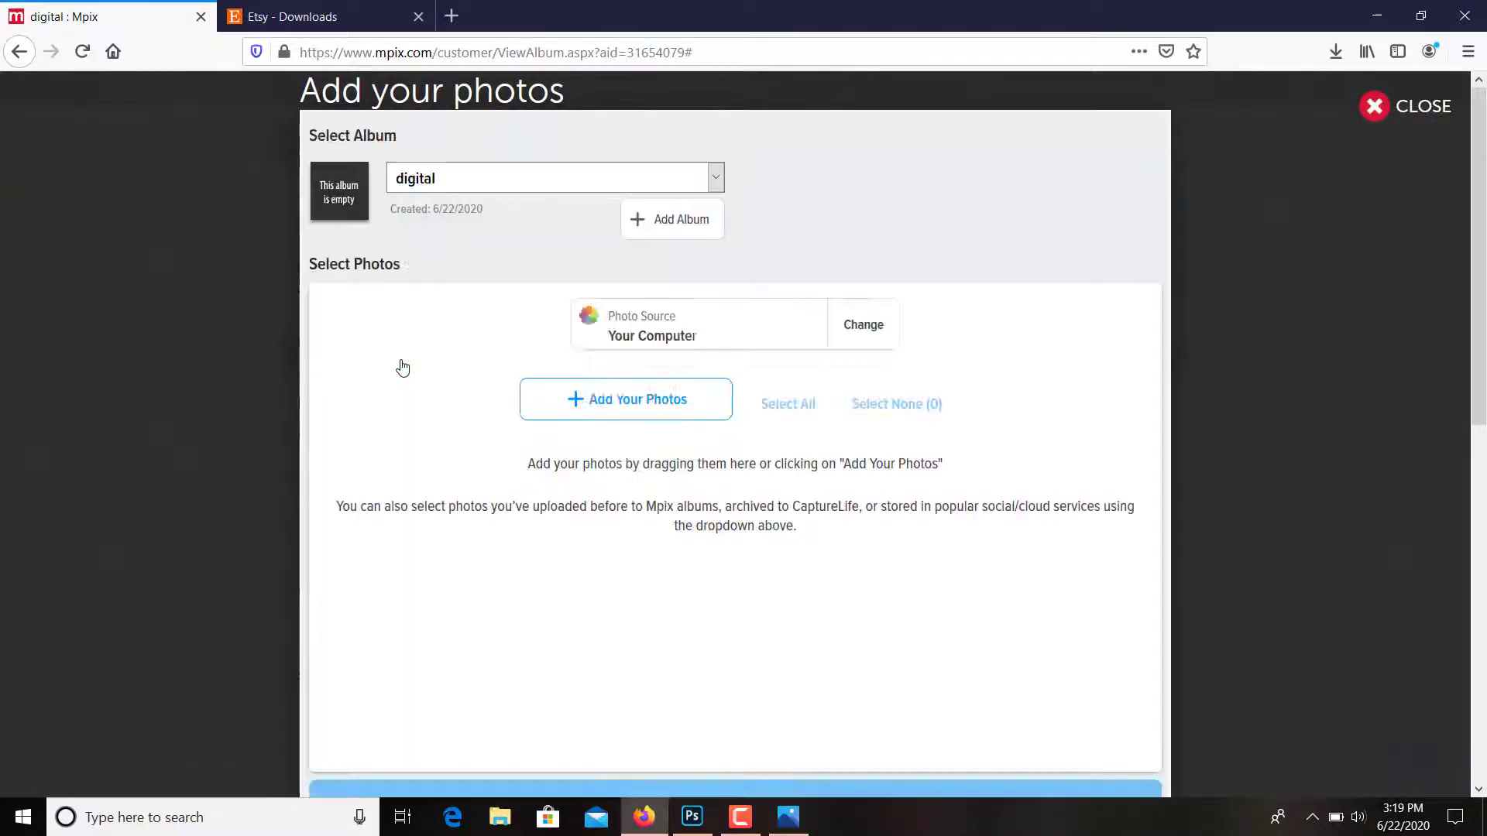
{"action": "left_click", "coordinate": [670, 415]}
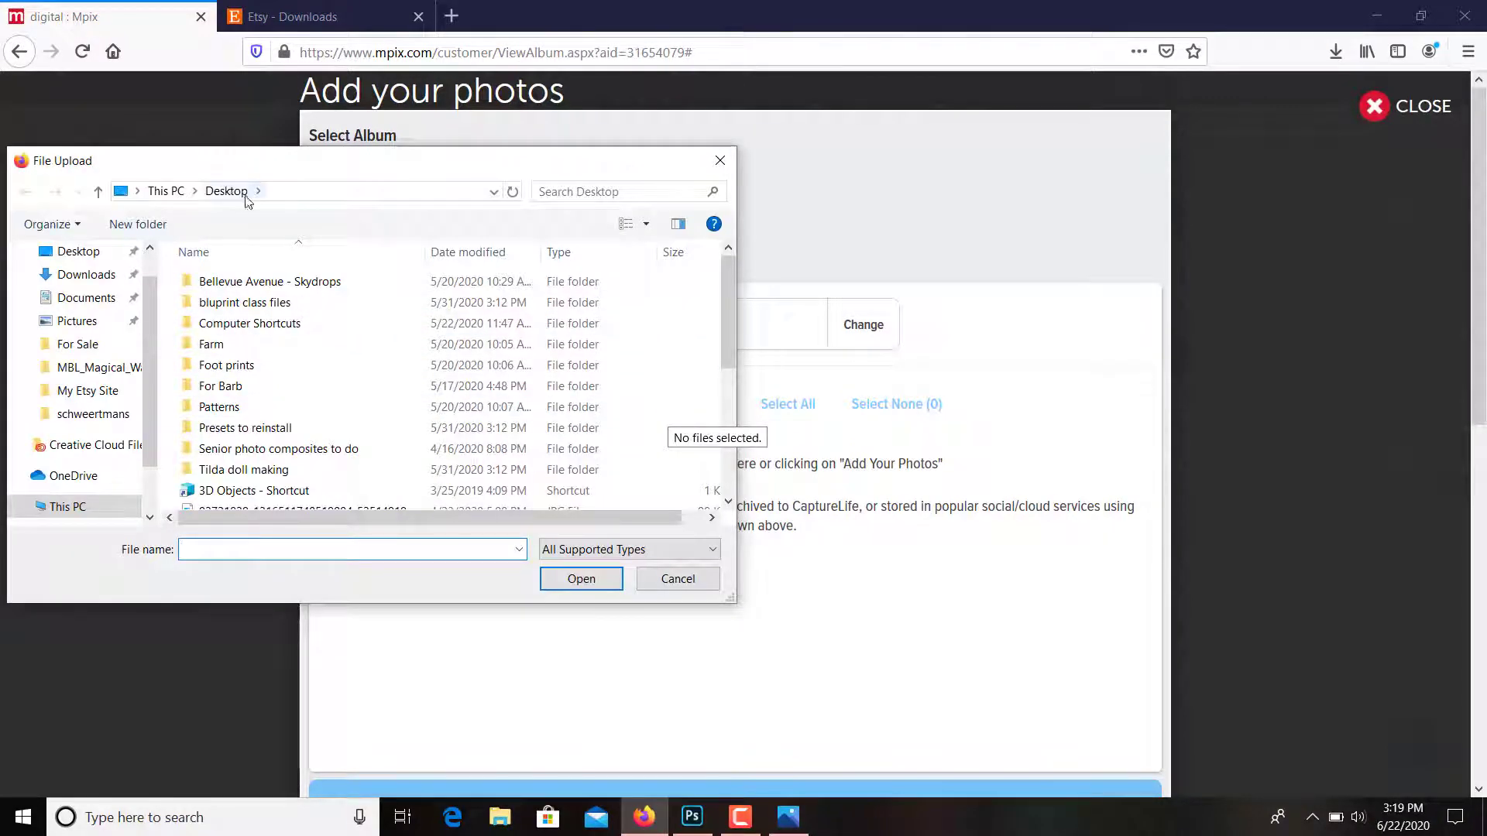
{"action": "left_click", "coordinate": [165, 191]}
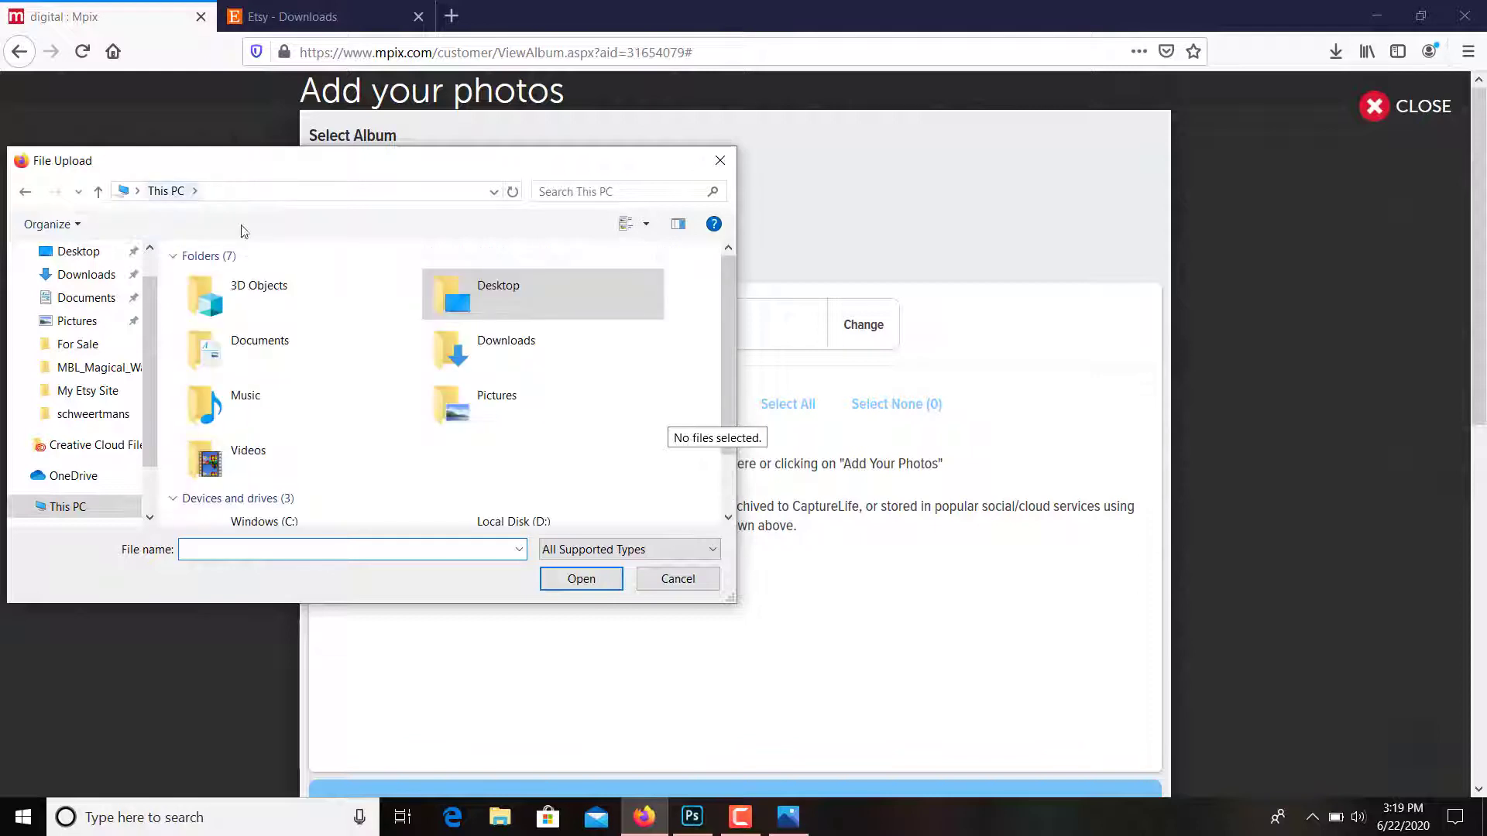
{"action": "double_click", "coordinate": [534, 355]}
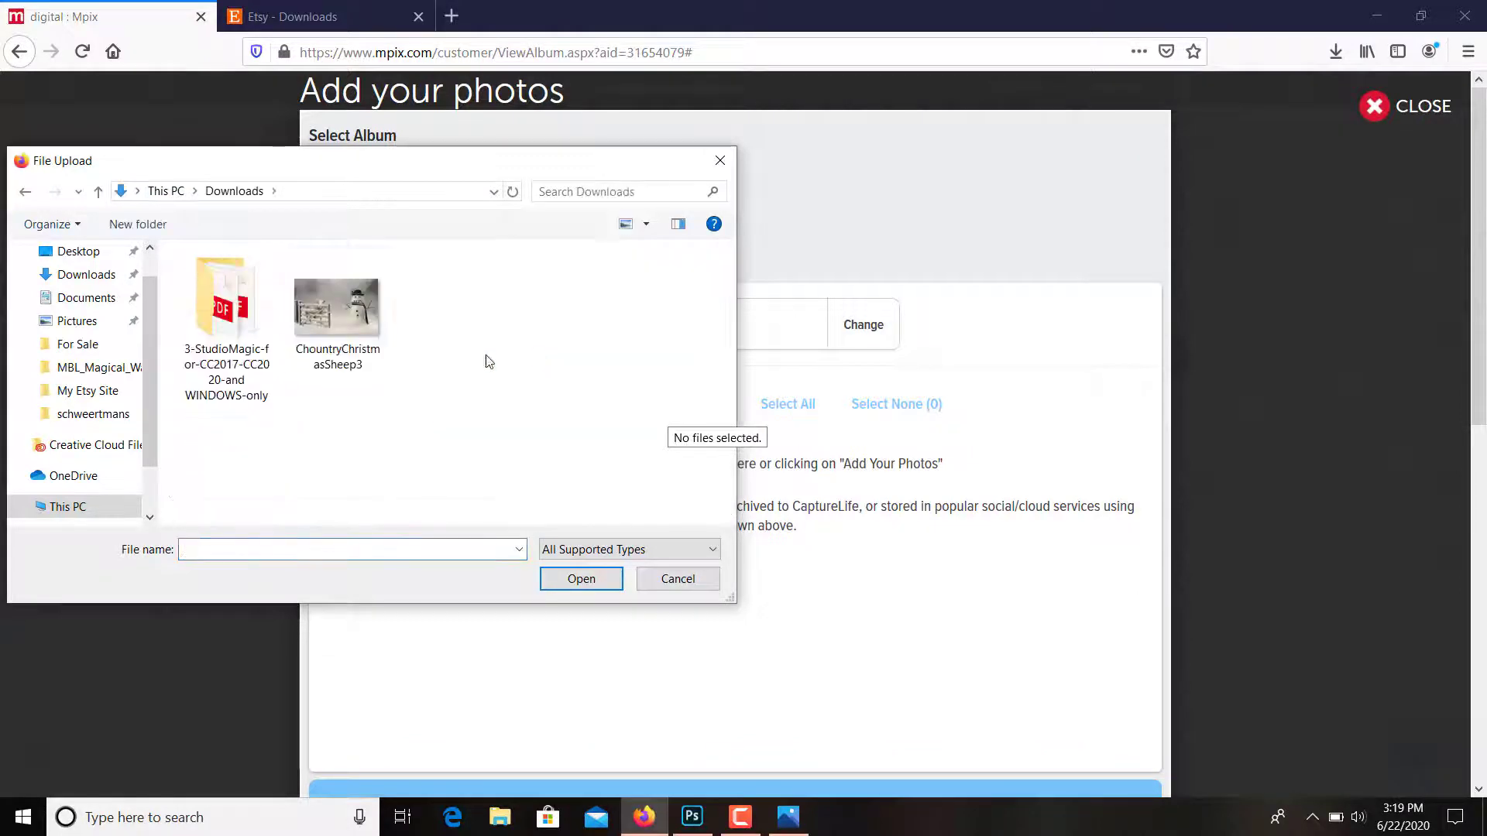
{"action": "left_click", "coordinate": [327, 321]}
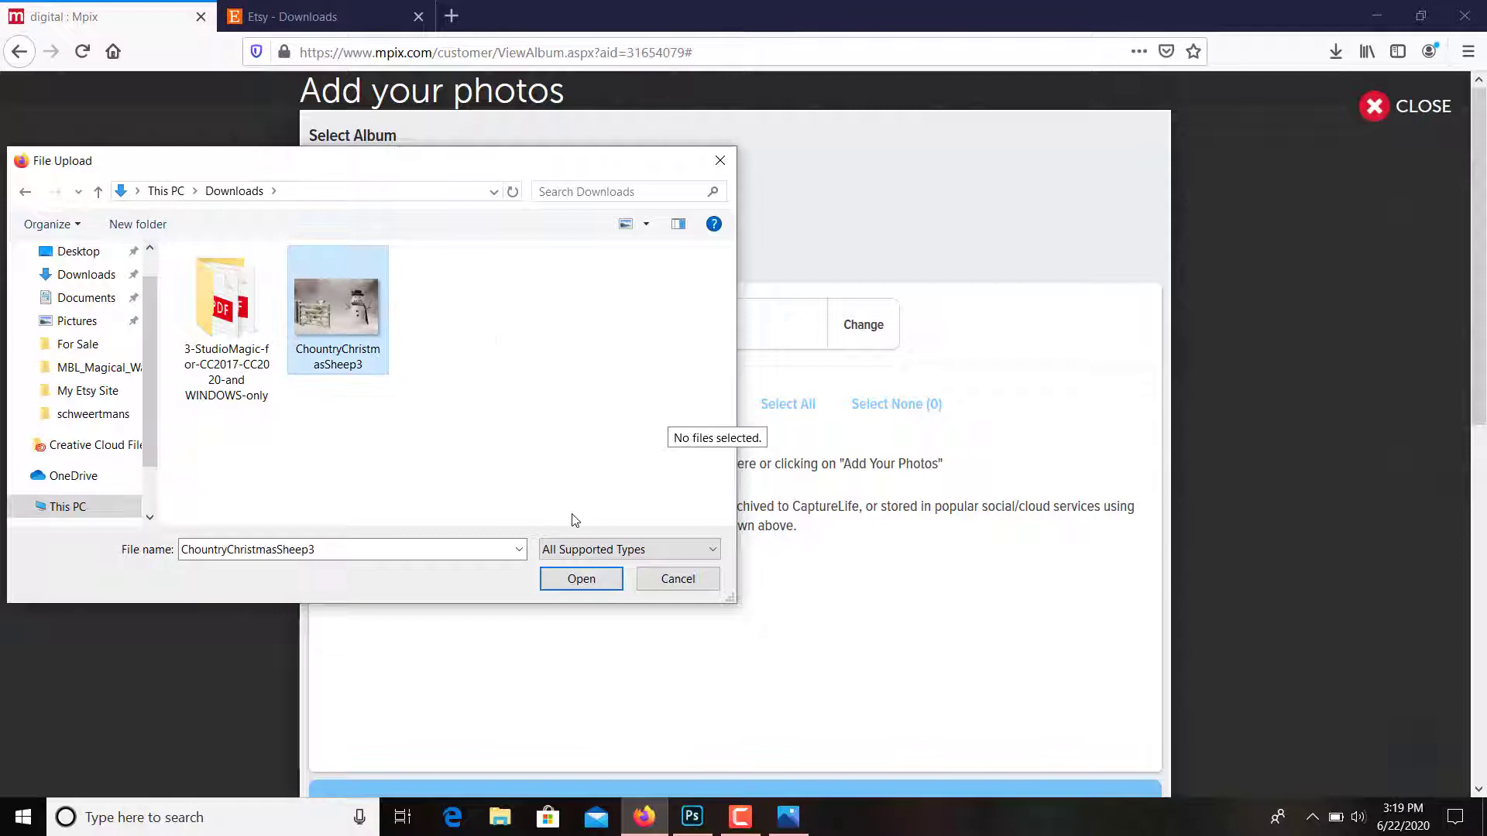
{"action": "left_click", "coordinate": [586, 576]}
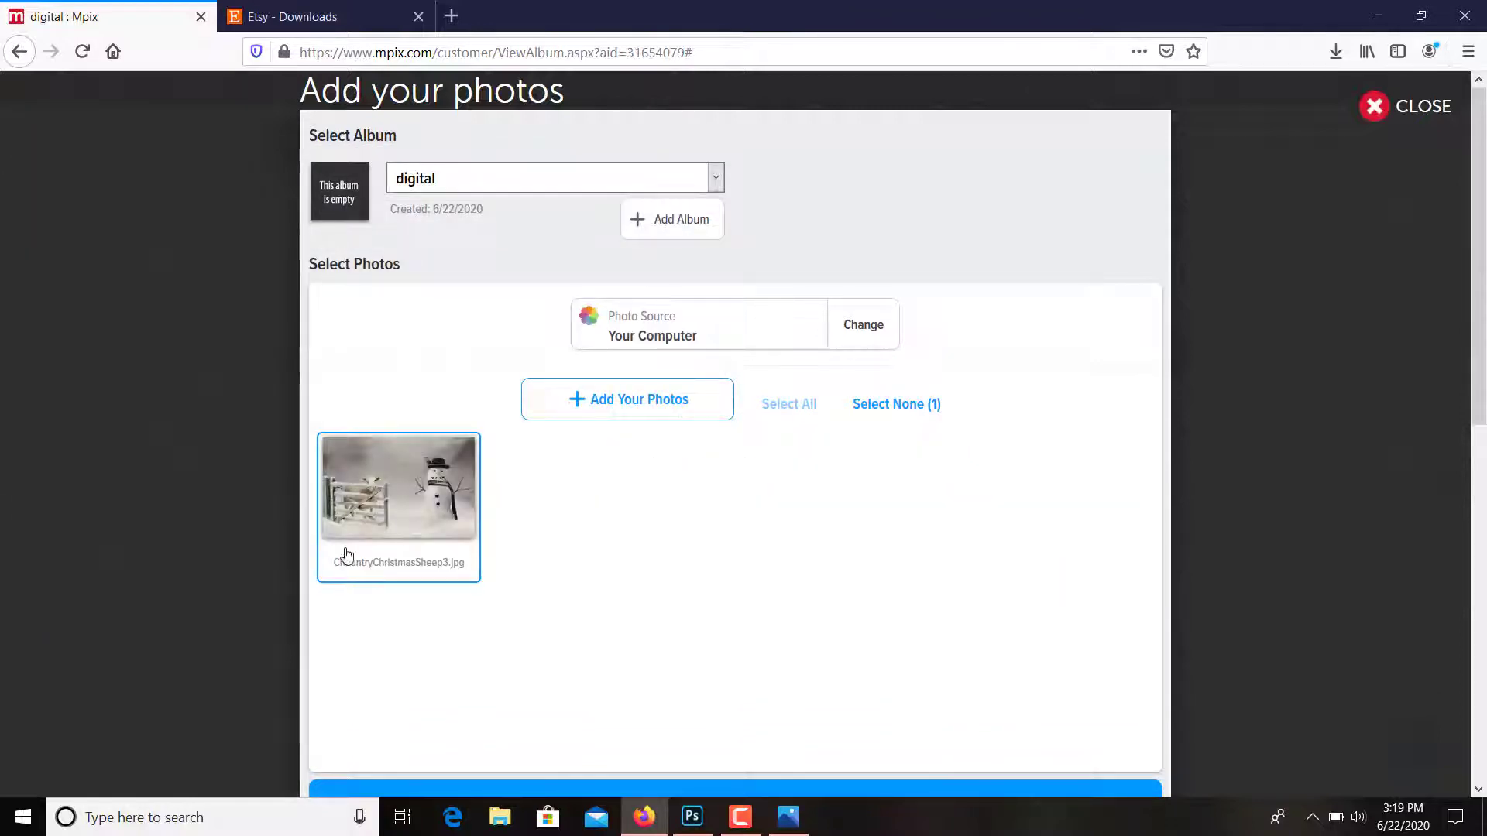
Start uploading the sheep-and-snowman background into the digital album
{"action": "mouse_move", "coordinate": [388, 539]}
{"action": "scroll", "coordinate": [626, 569], "scroll_direction": "down", "scroll_amount": 5}
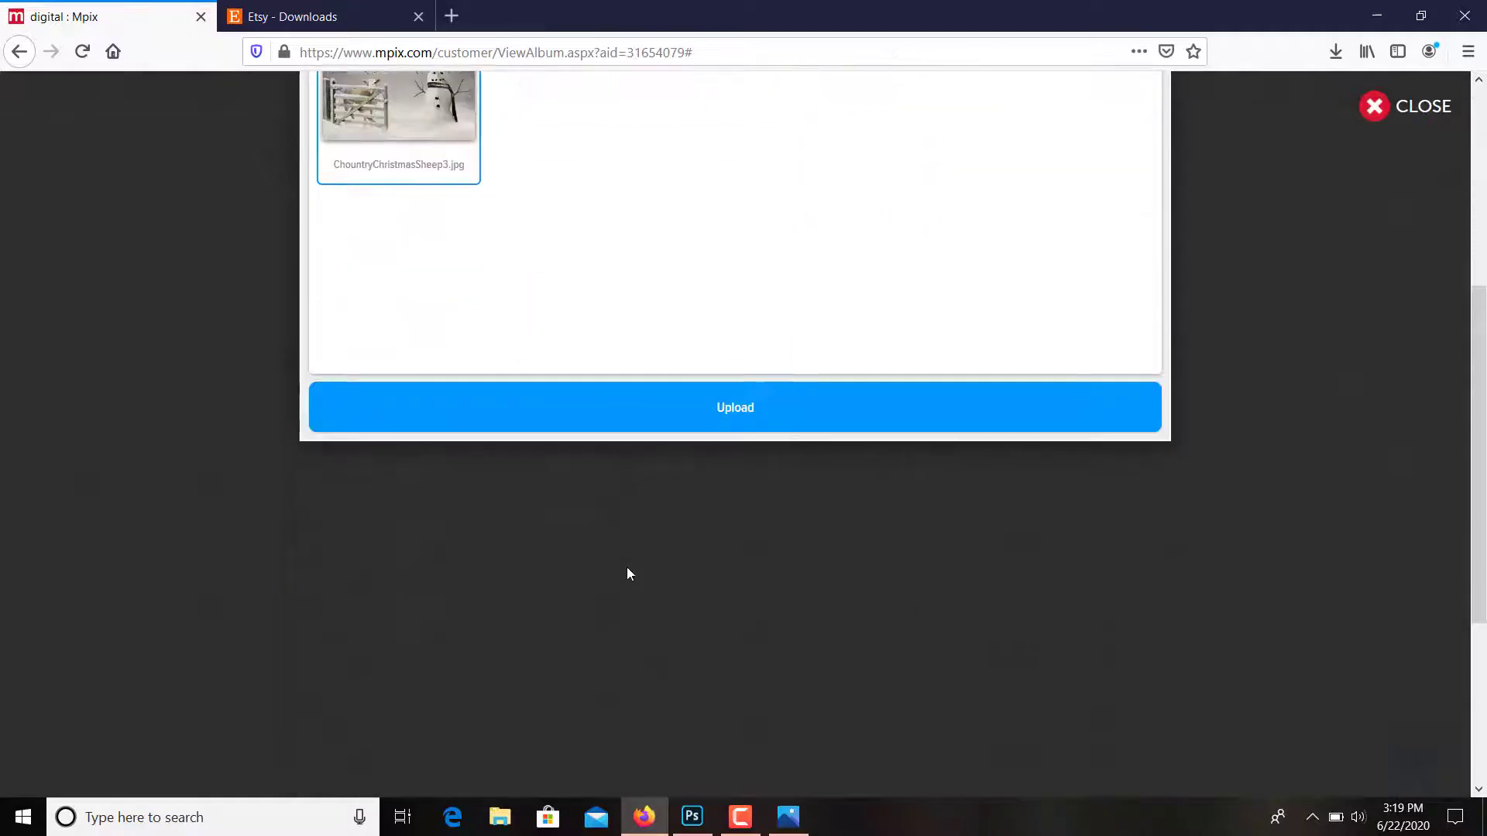
{"action": "scroll", "coordinate": [644, 563], "scroll_direction": "up", "scroll_amount": 3}
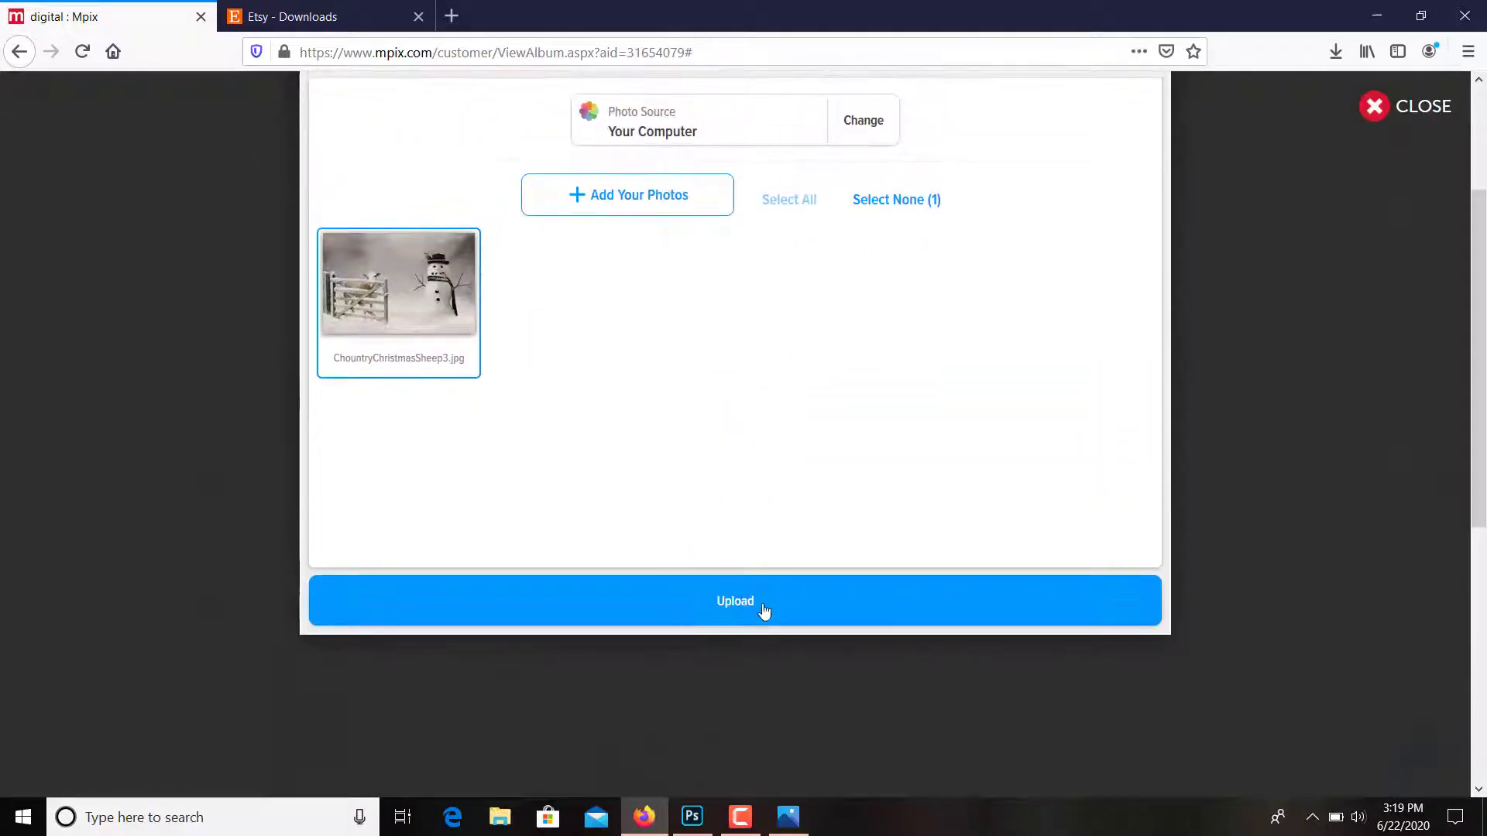
{"action": "left_click", "coordinate": [764, 613]}
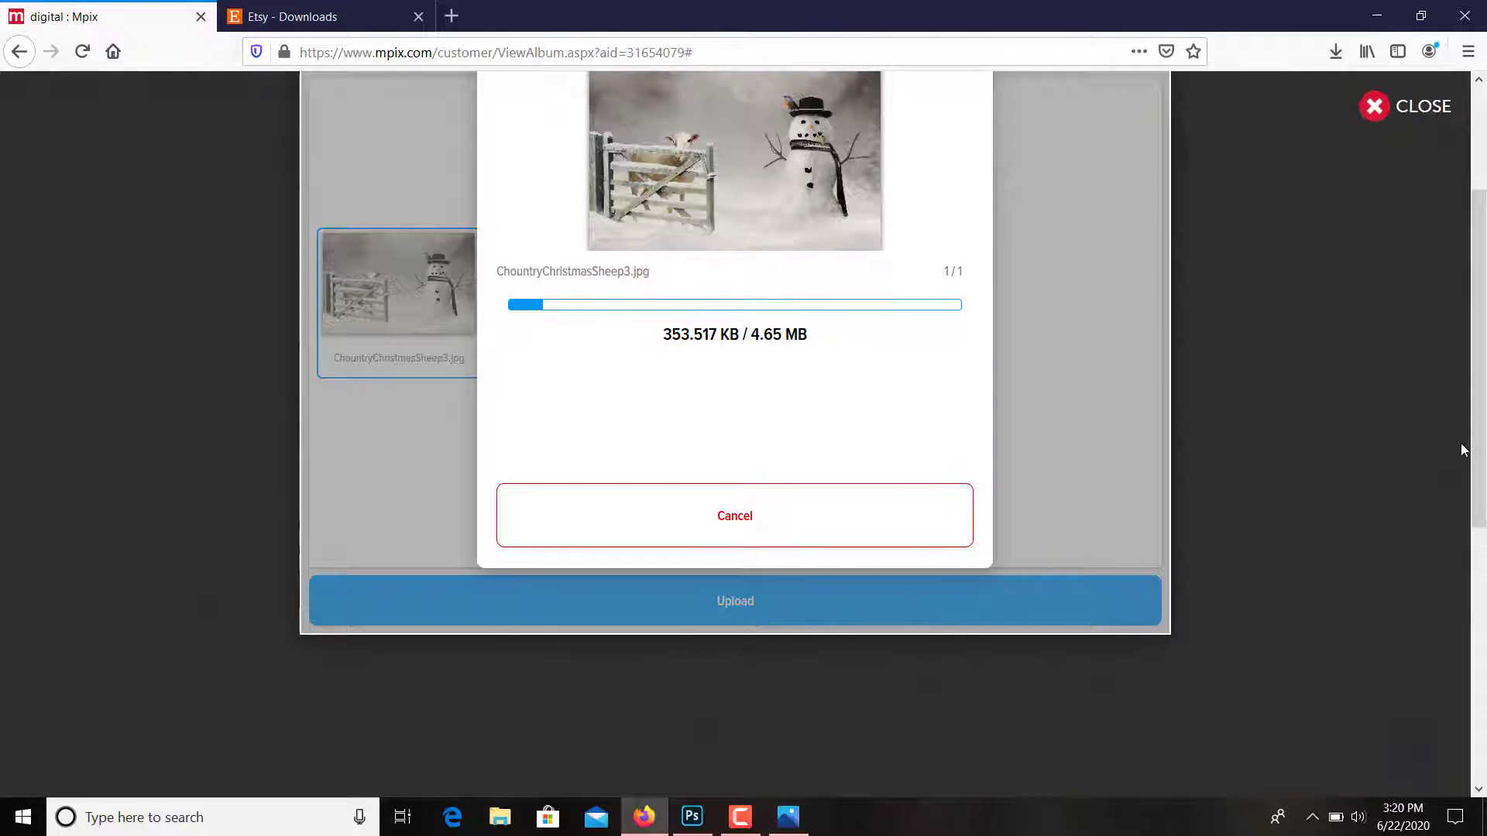
{"action": "left_click_drag", "start_coordinate": [1480, 437], "coordinate": [1482, 334]}
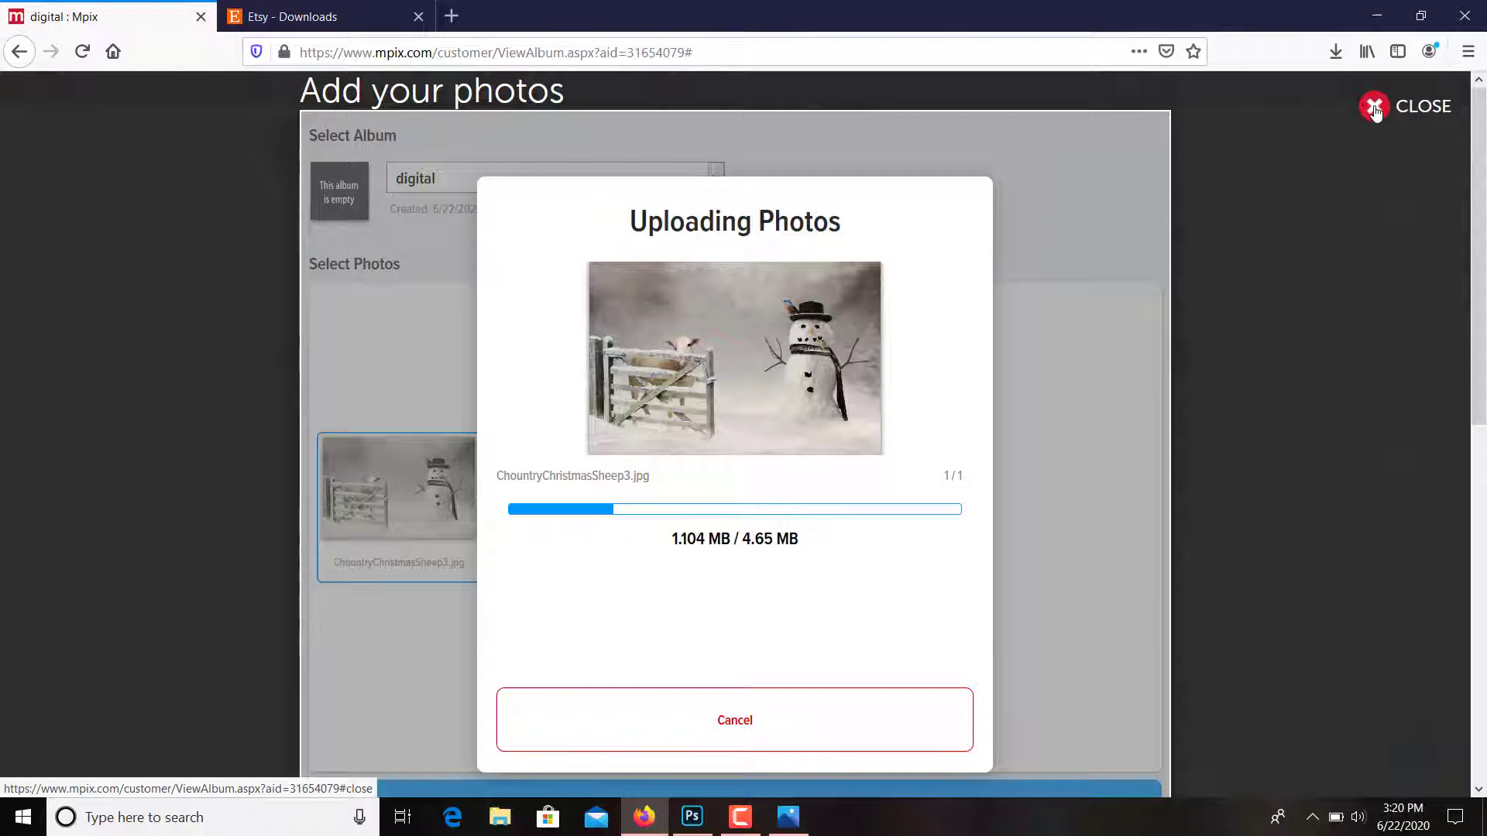
Close the upload window and browse Wall Art and Prints, via Giclee Prints, to Metal Prints
{"action": "left_click", "coordinate": [1375, 111]}
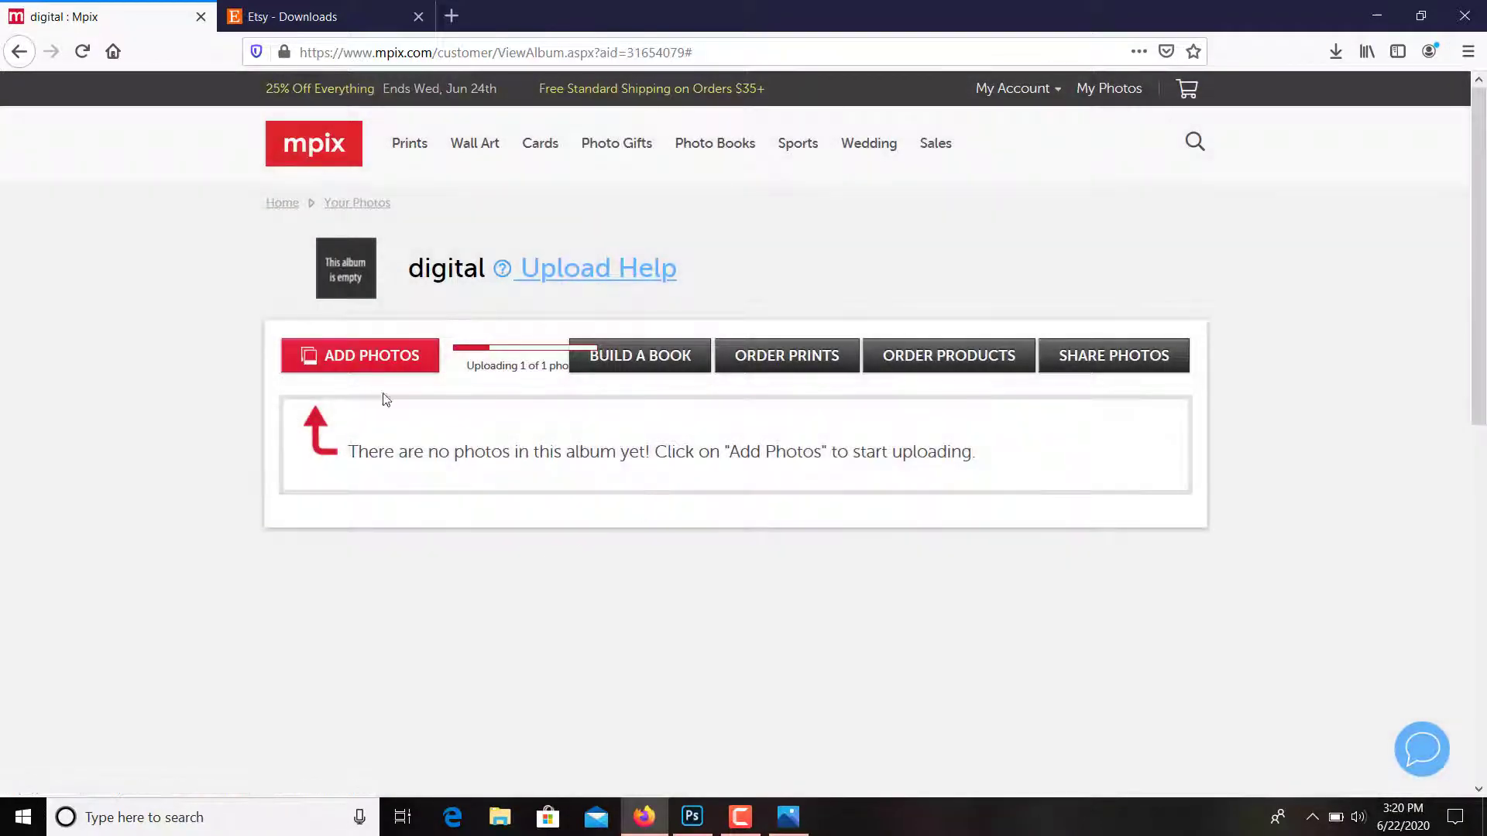
{"action": "mouse_move", "coordinate": [491, 148]}
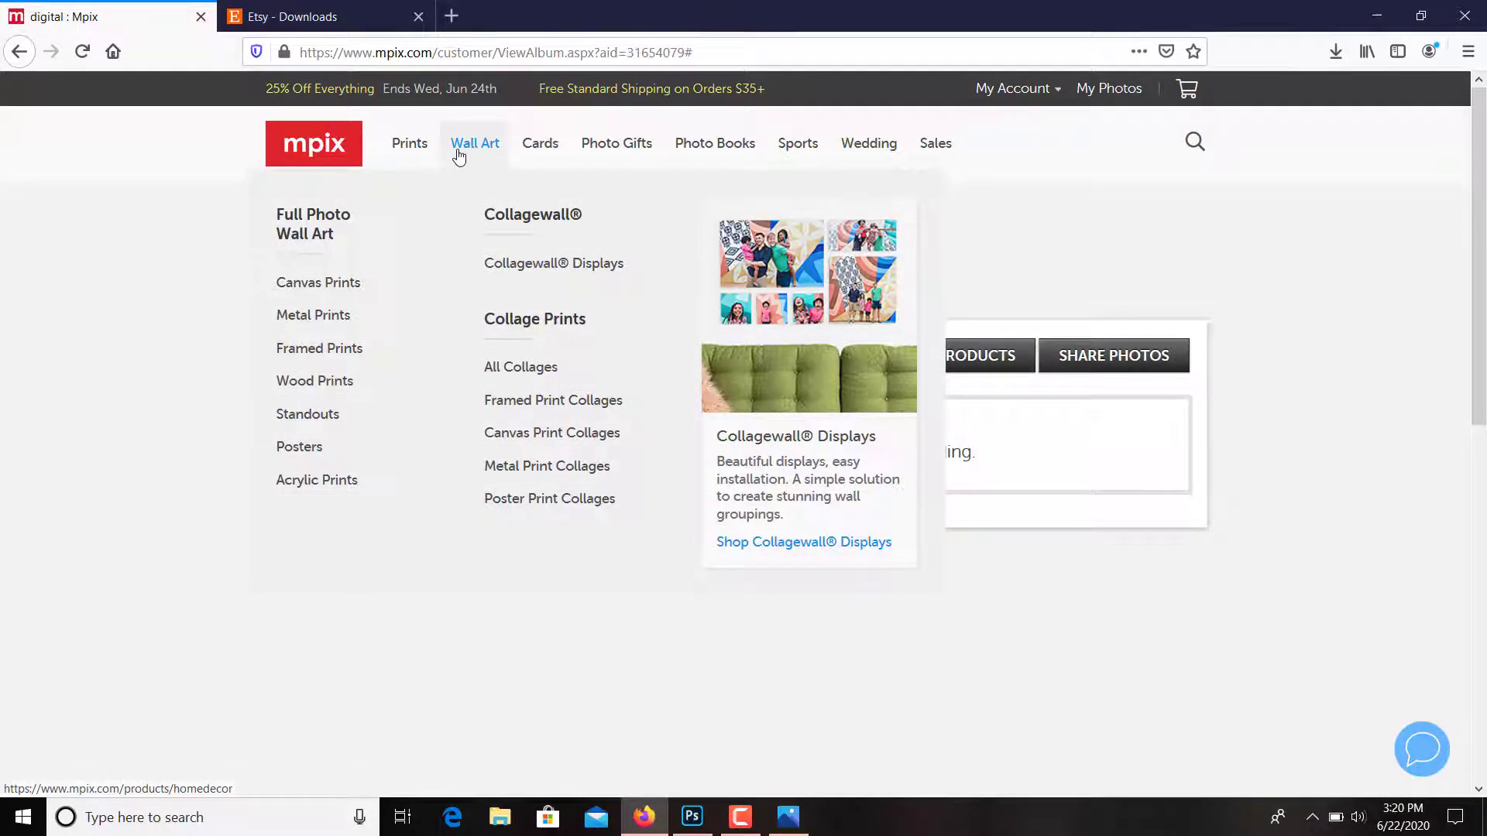
{"action": "mouse_move", "coordinate": [413, 151]}
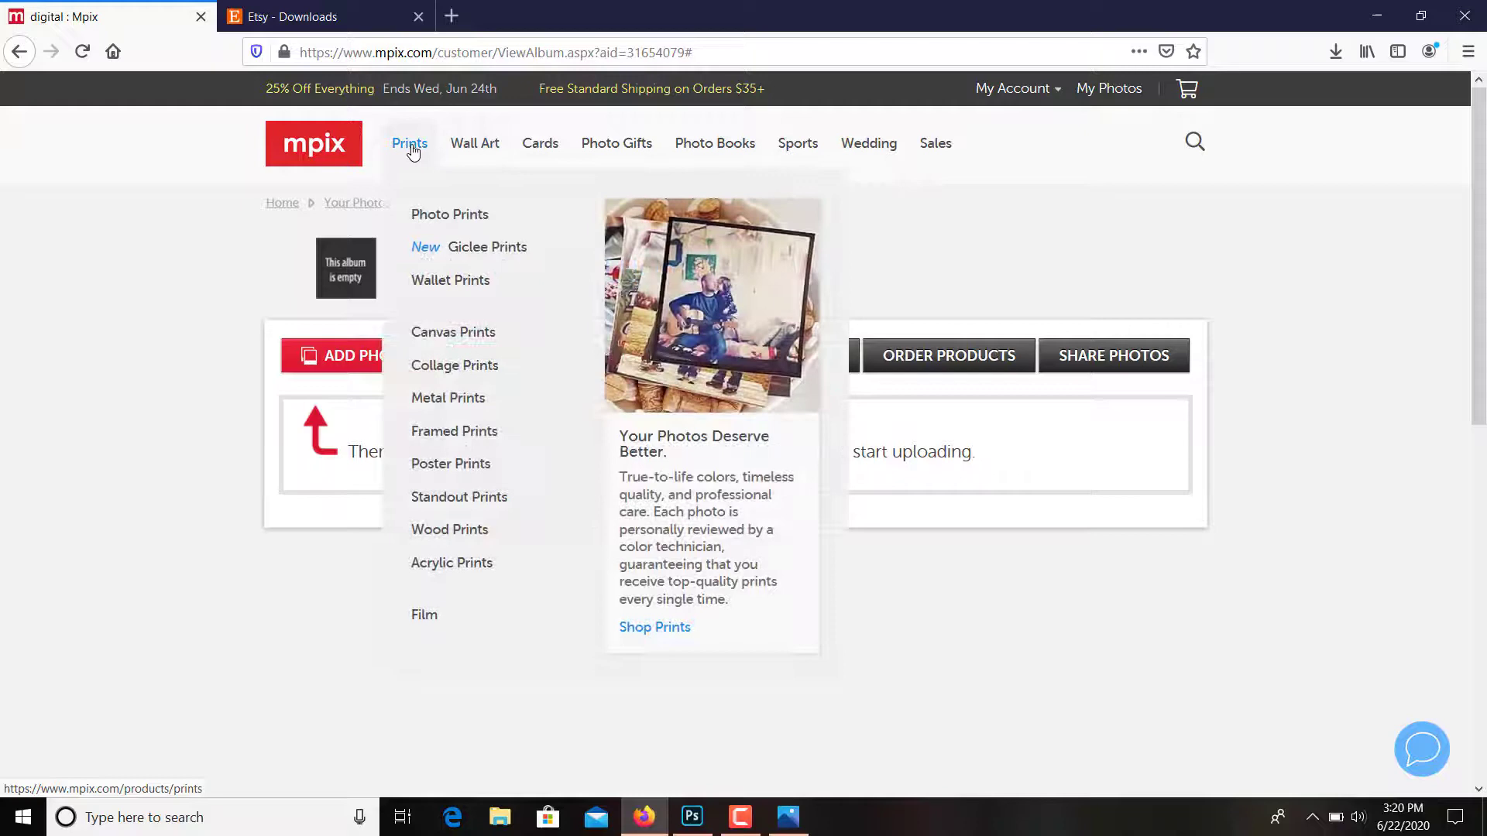
{"action": "left_click", "coordinate": [480, 247]}
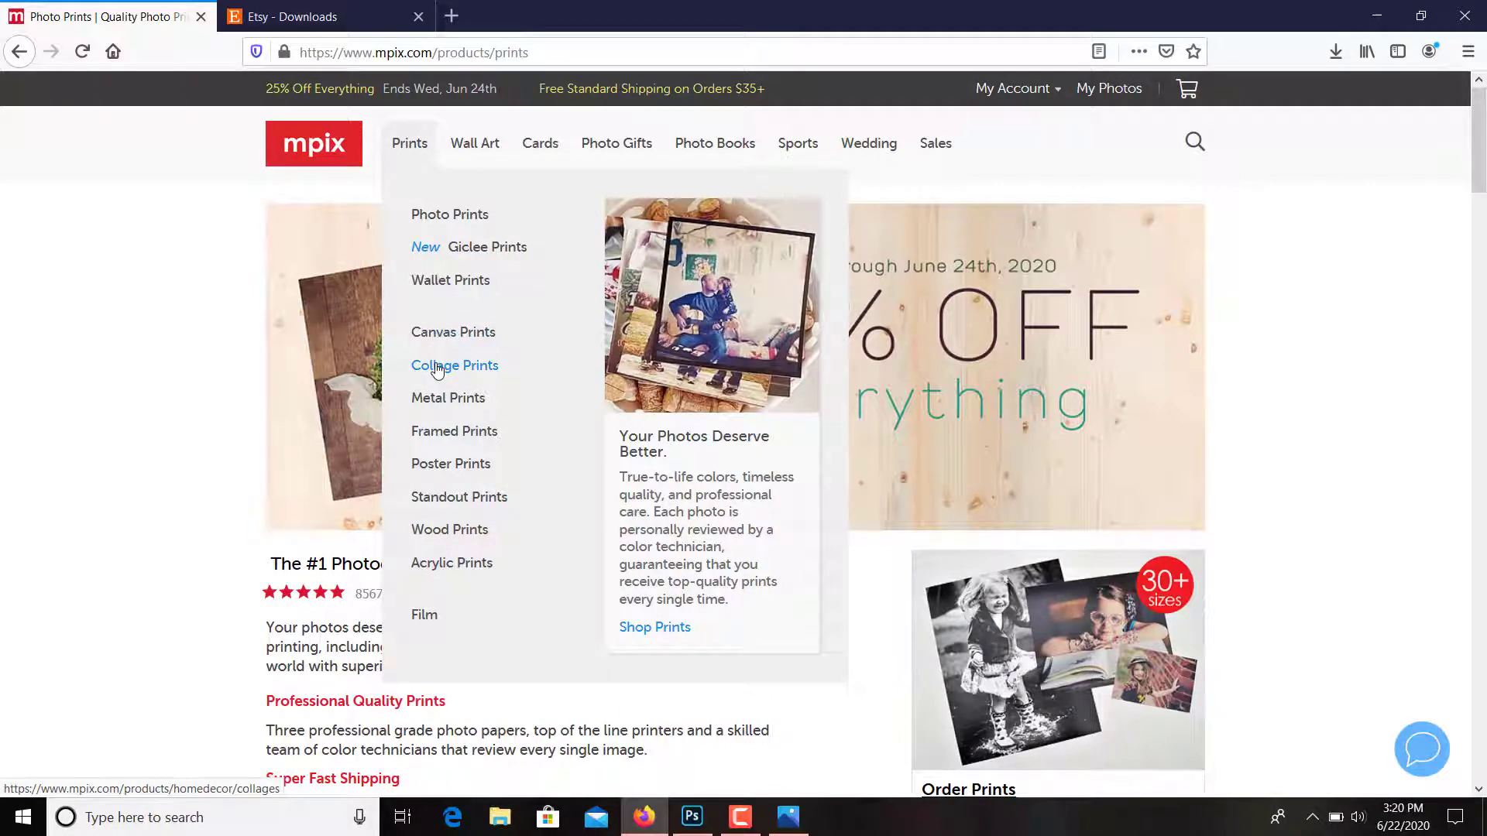
{"action": "left_click", "coordinate": [431, 402]}
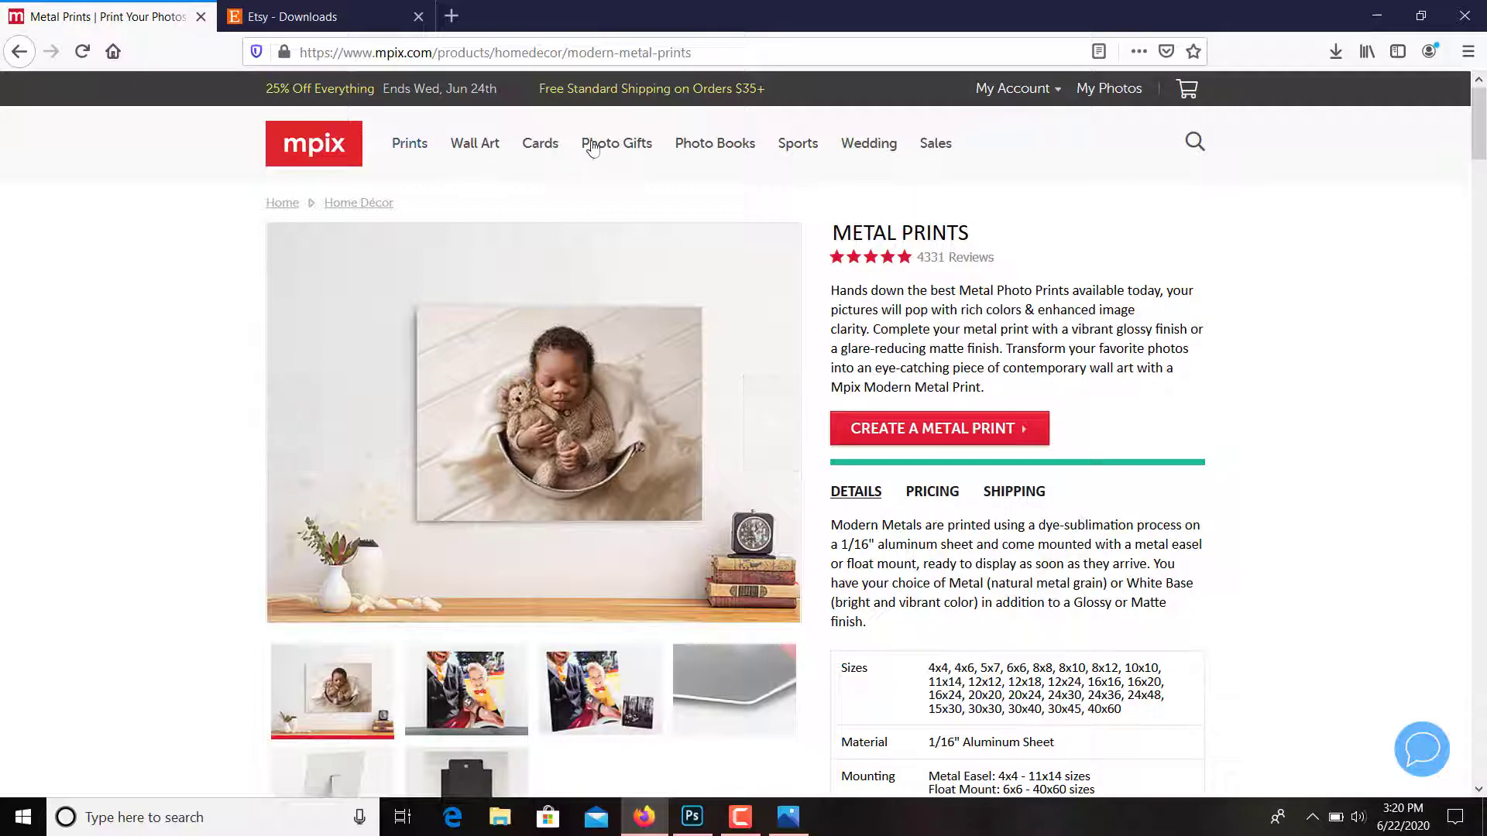
{"action": "mouse_move", "coordinate": [410, 147]}
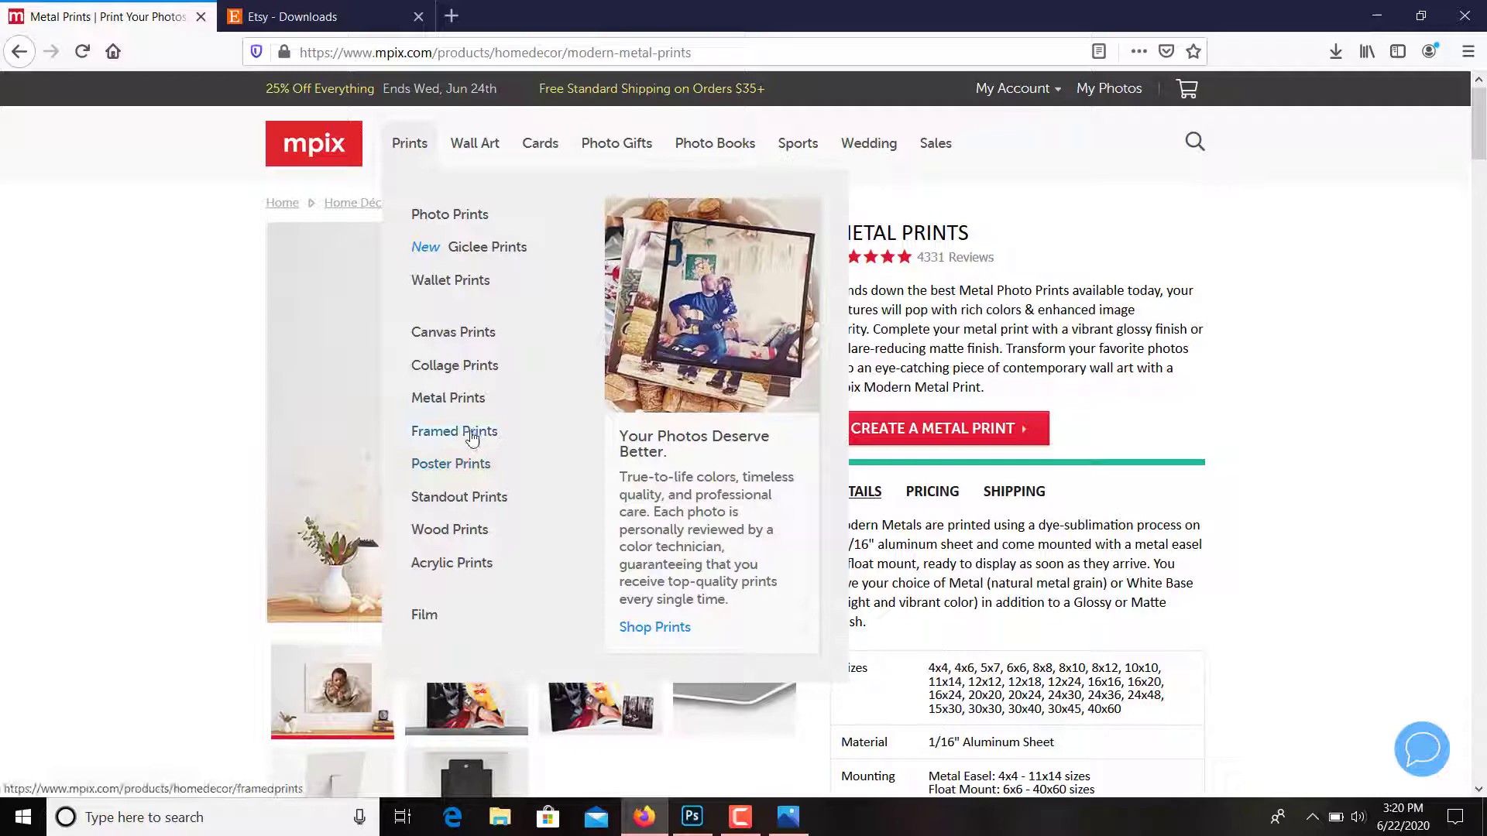
Go from Wood Prints to the Canvas Gallery Wraps page and close the email sign-up popup
{"action": "left_click", "coordinate": [465, 533]}
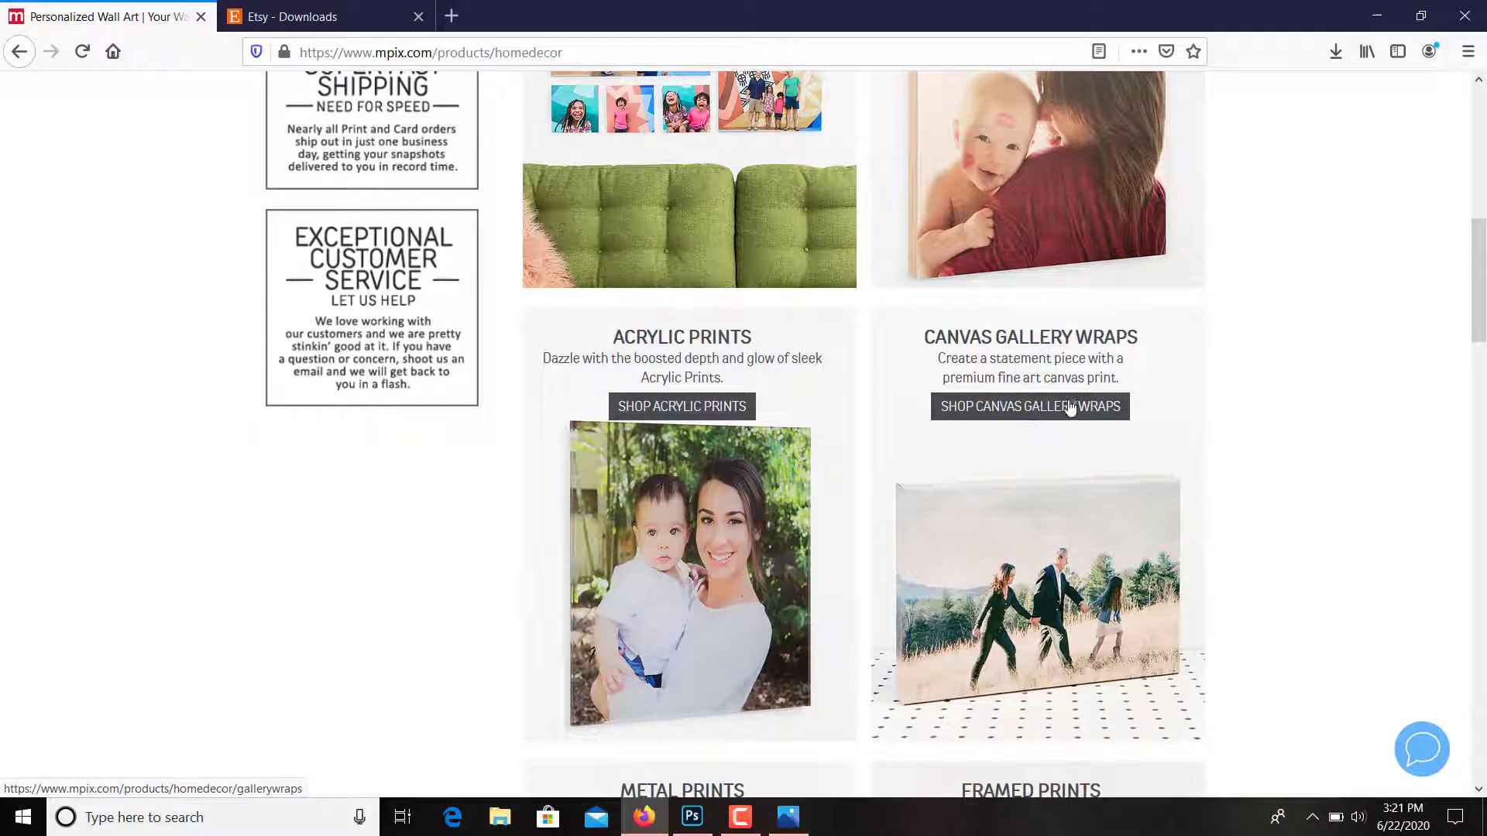
{"action": "scroll", "coordinate": [1083, 250], "scroll_direction": "down", "scroll_amount": 3}
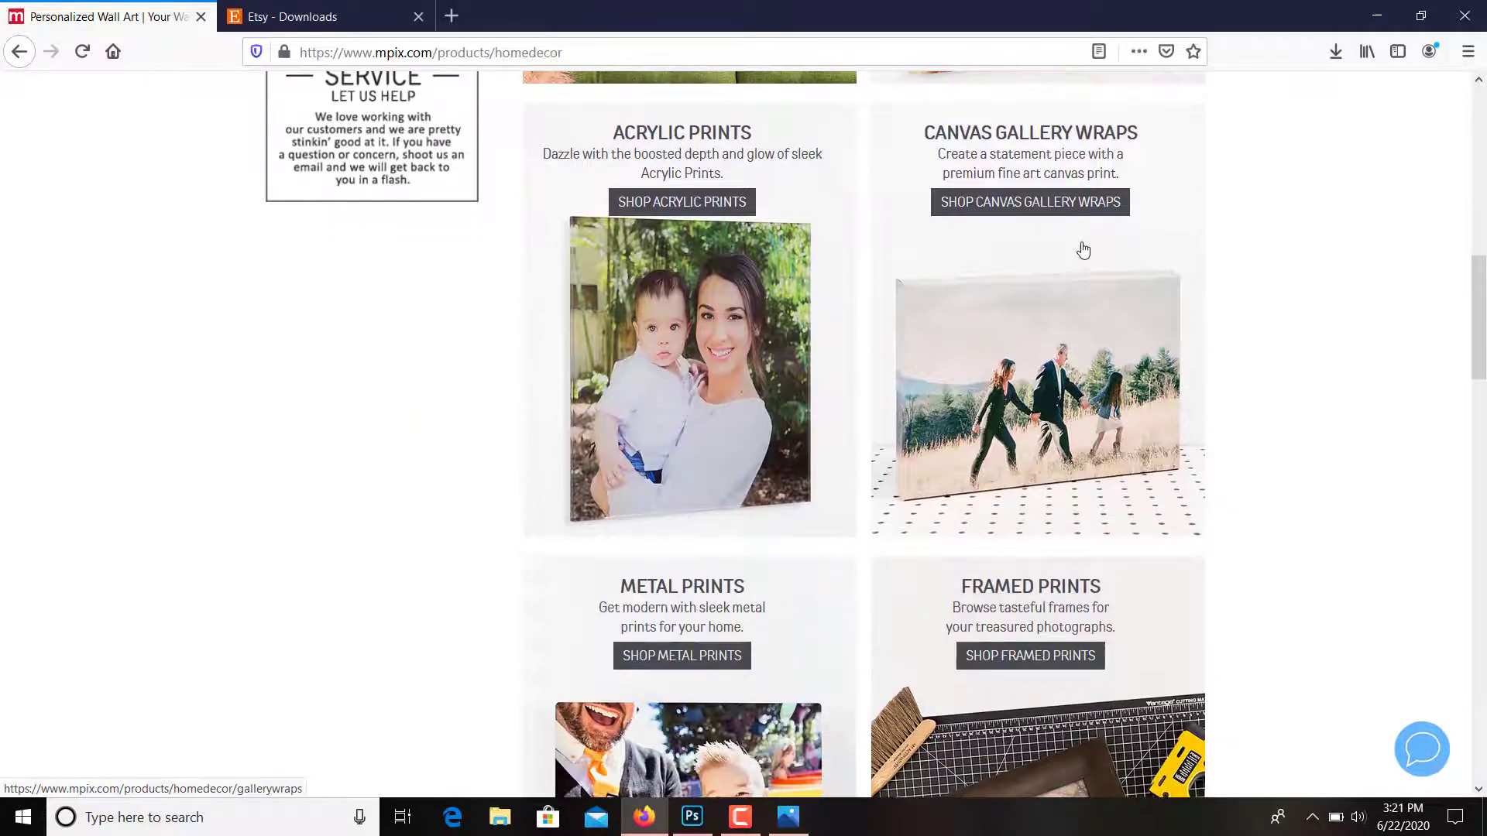
{"action": "left_click", "coordinate": [1067, 203]}
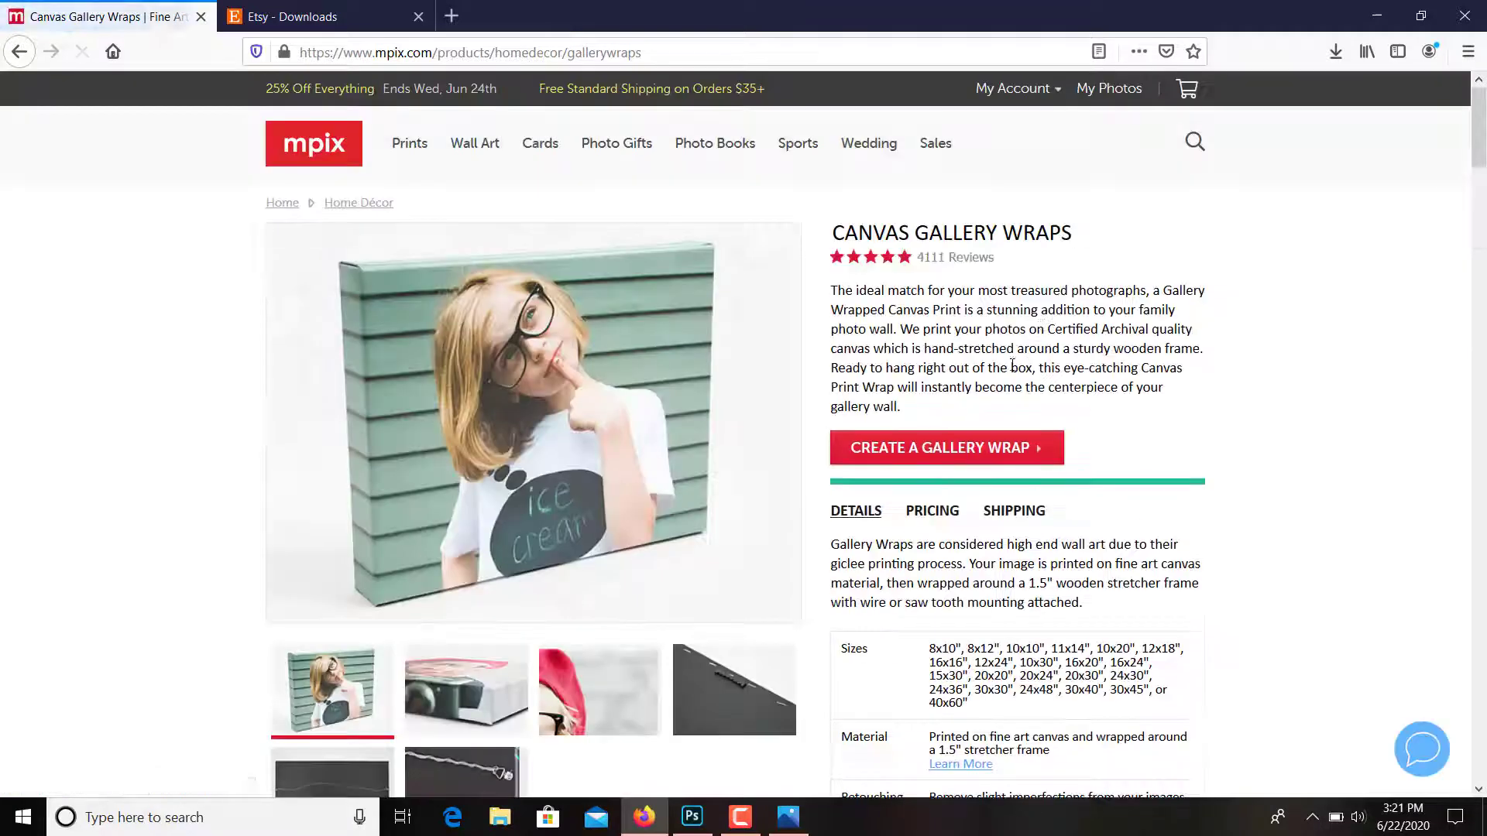
{"action": "scroll", "coordinate": [1248, 362], "scroll_direction": "down", "scroll_amount": 3}
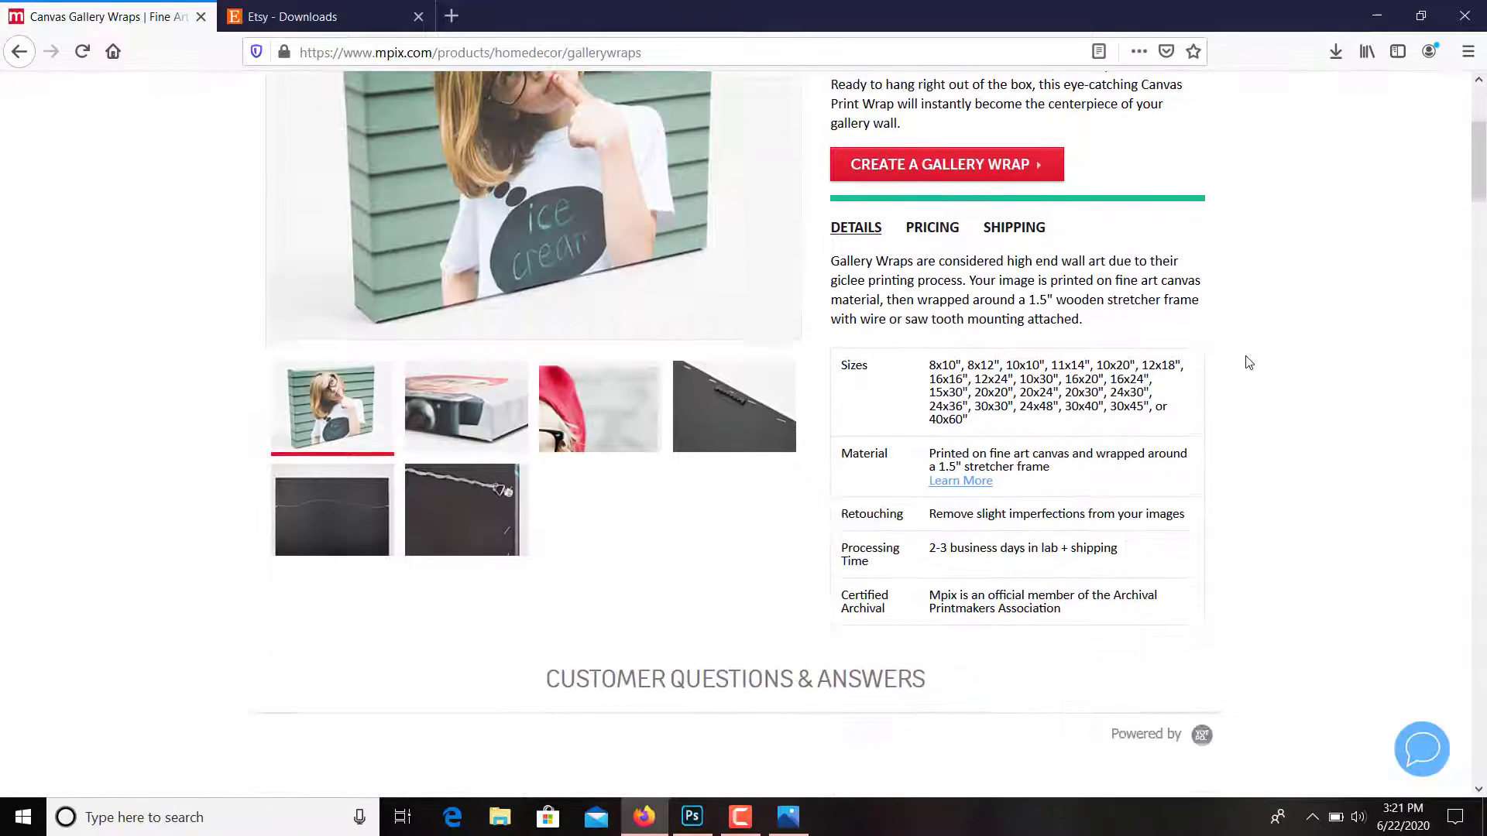
{"action": "scroll", "coordinate": [1249, 362], "scroll_direction": "down", "scroll_amount": 1}
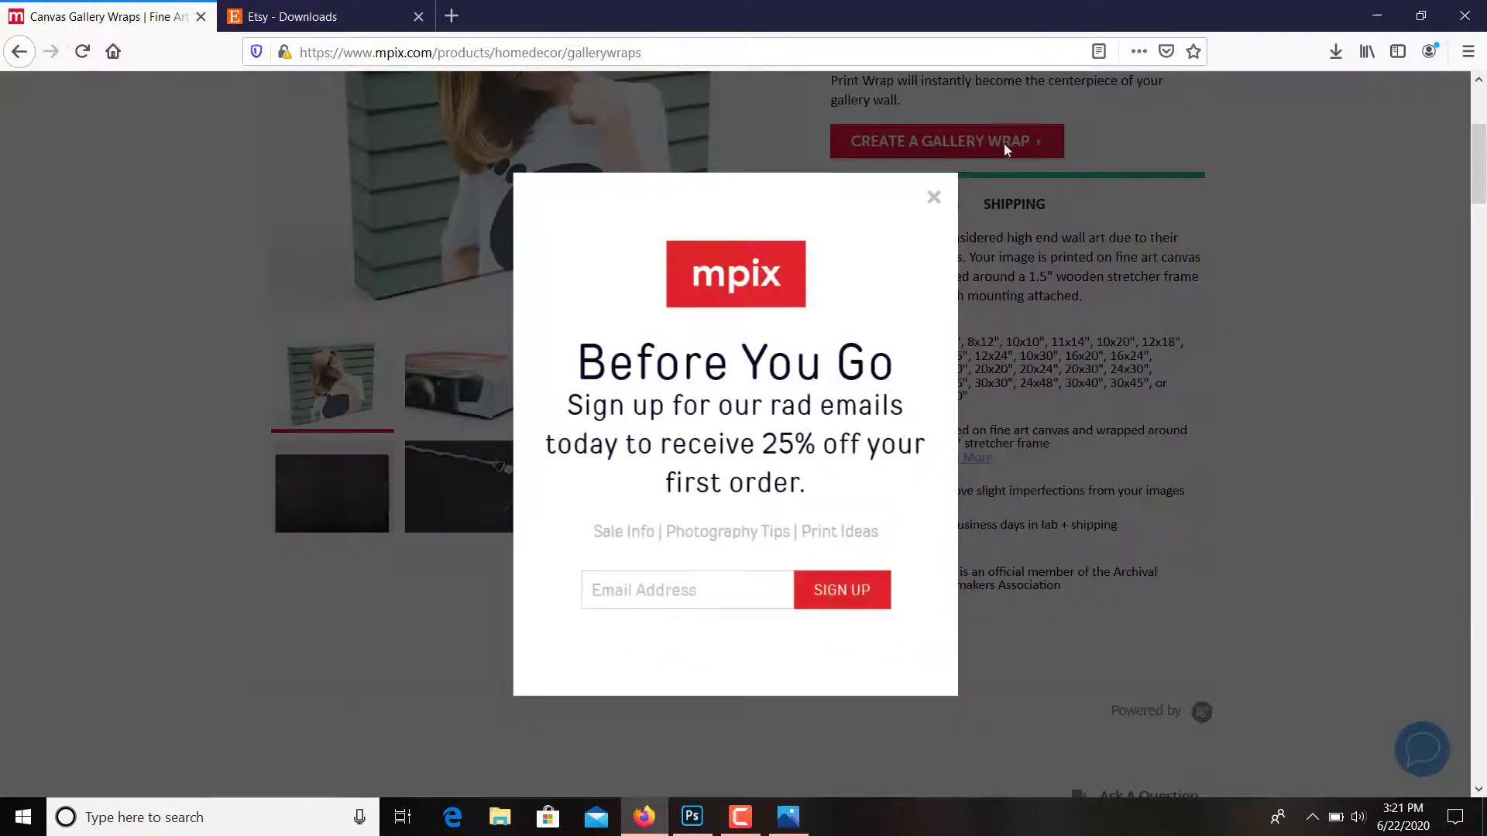
{"action": "left_click", "coordinate": [934, 198]}
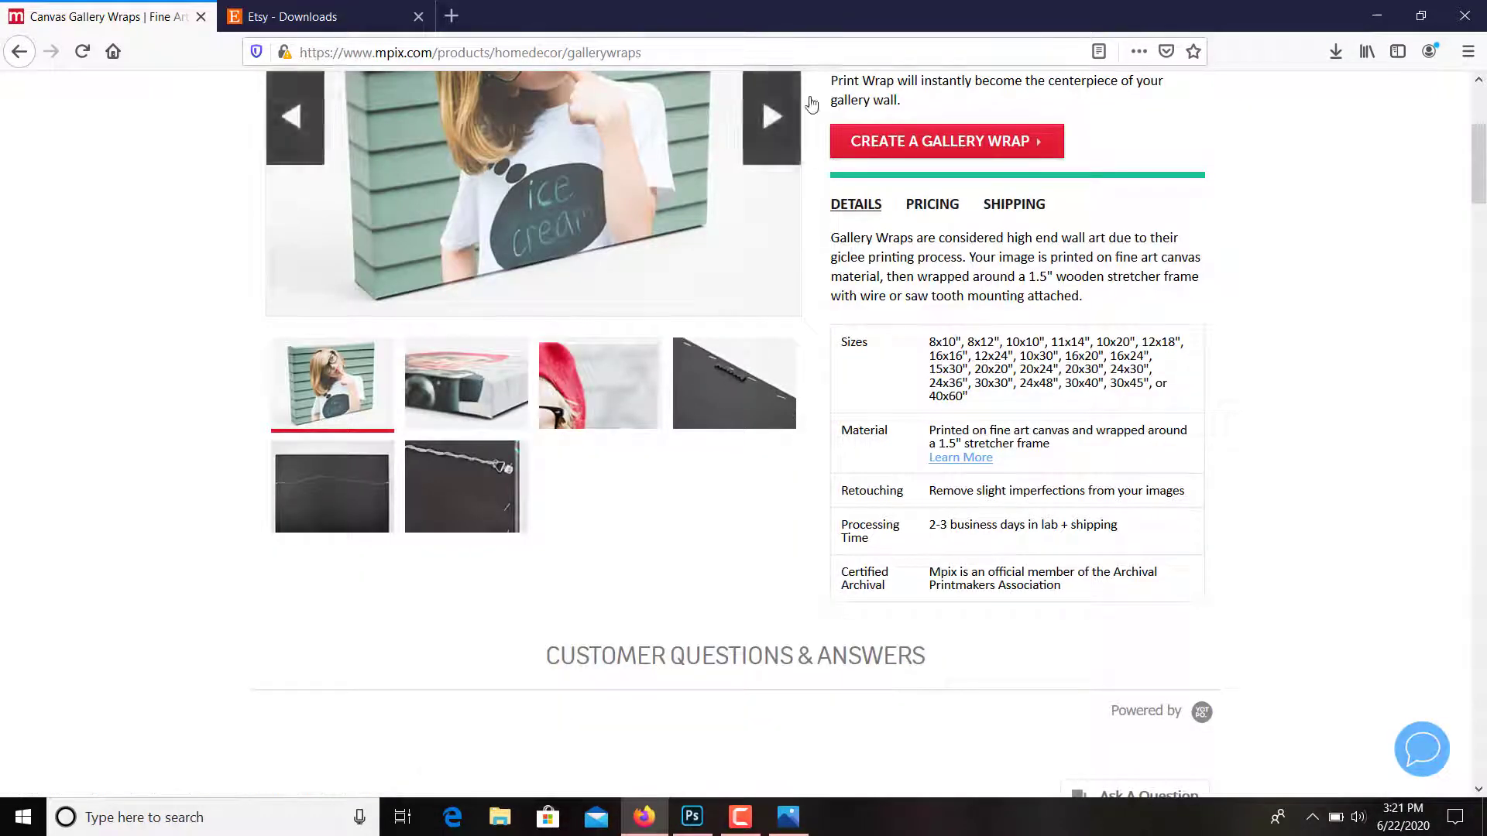
Start an 8x10 gallery wrap and load ChountryChristmasSheep3 from Downloads onto it
{"action": "left_click", "coordinate": [988, 143]}
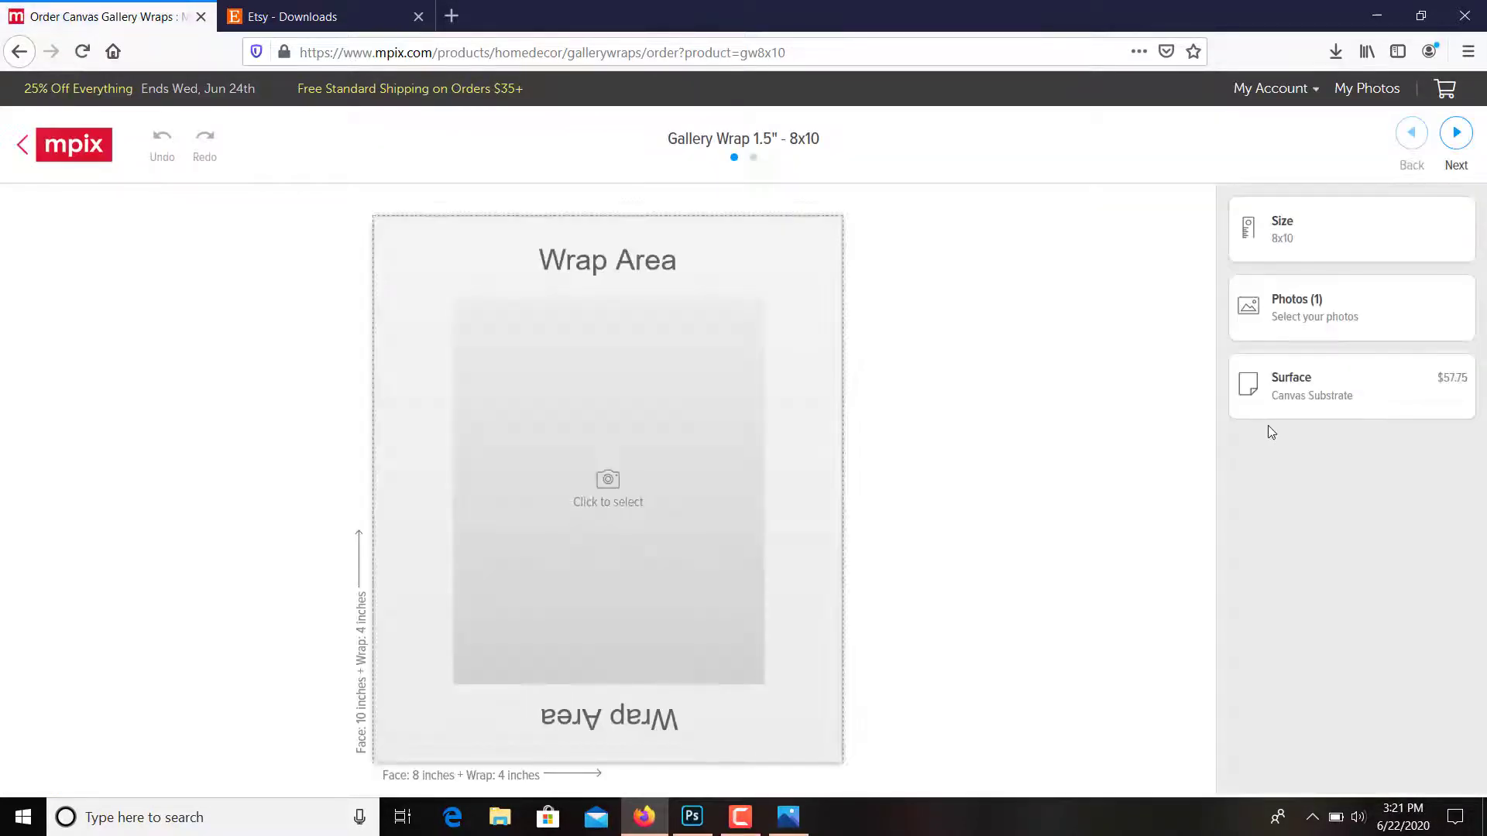
{"action": "left_click", "coordinate": [1320, 325]}
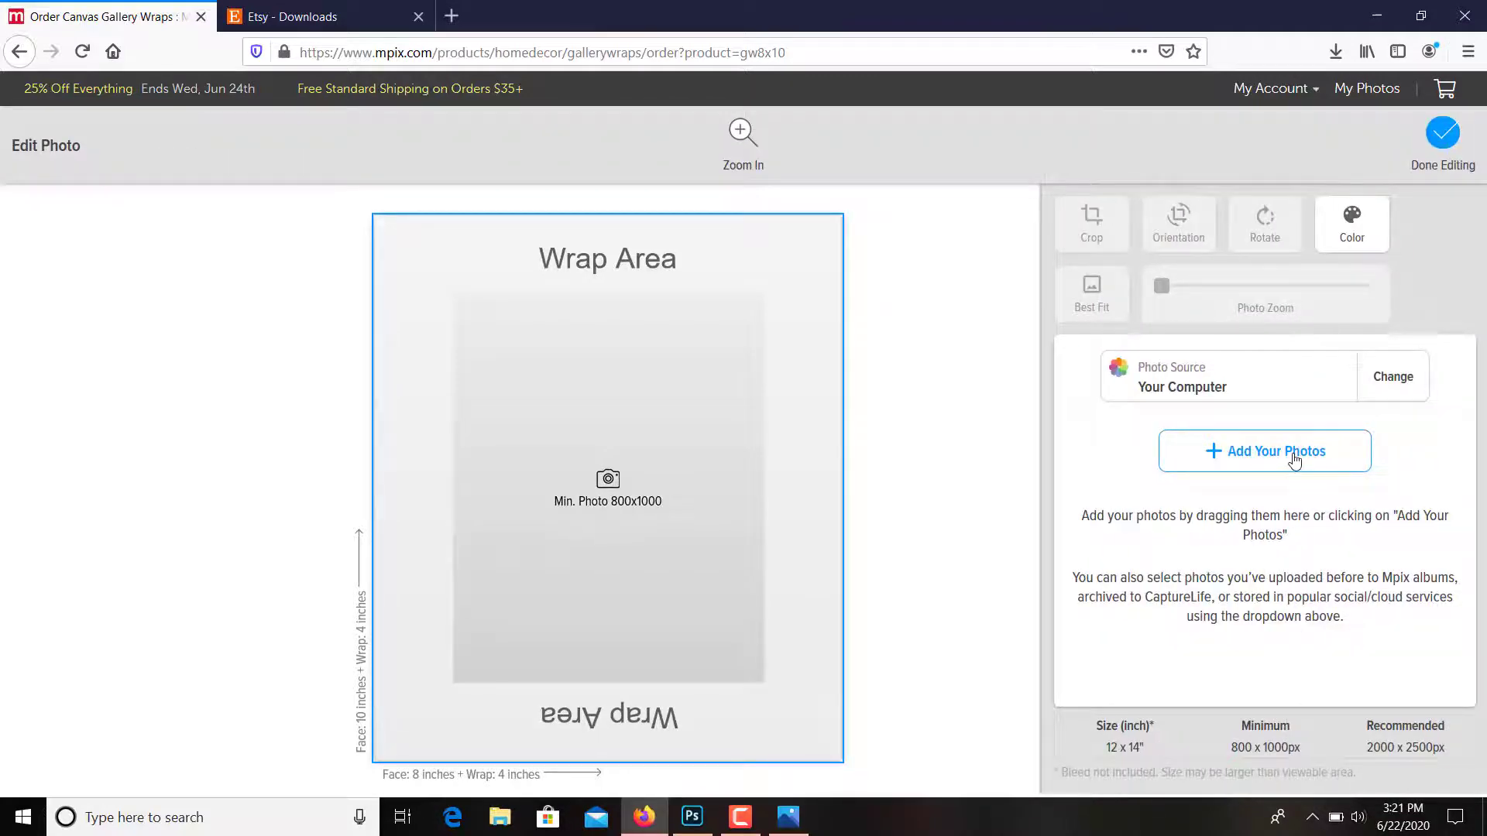
{"action": "left_click", "coordinate": [1213, 470]}
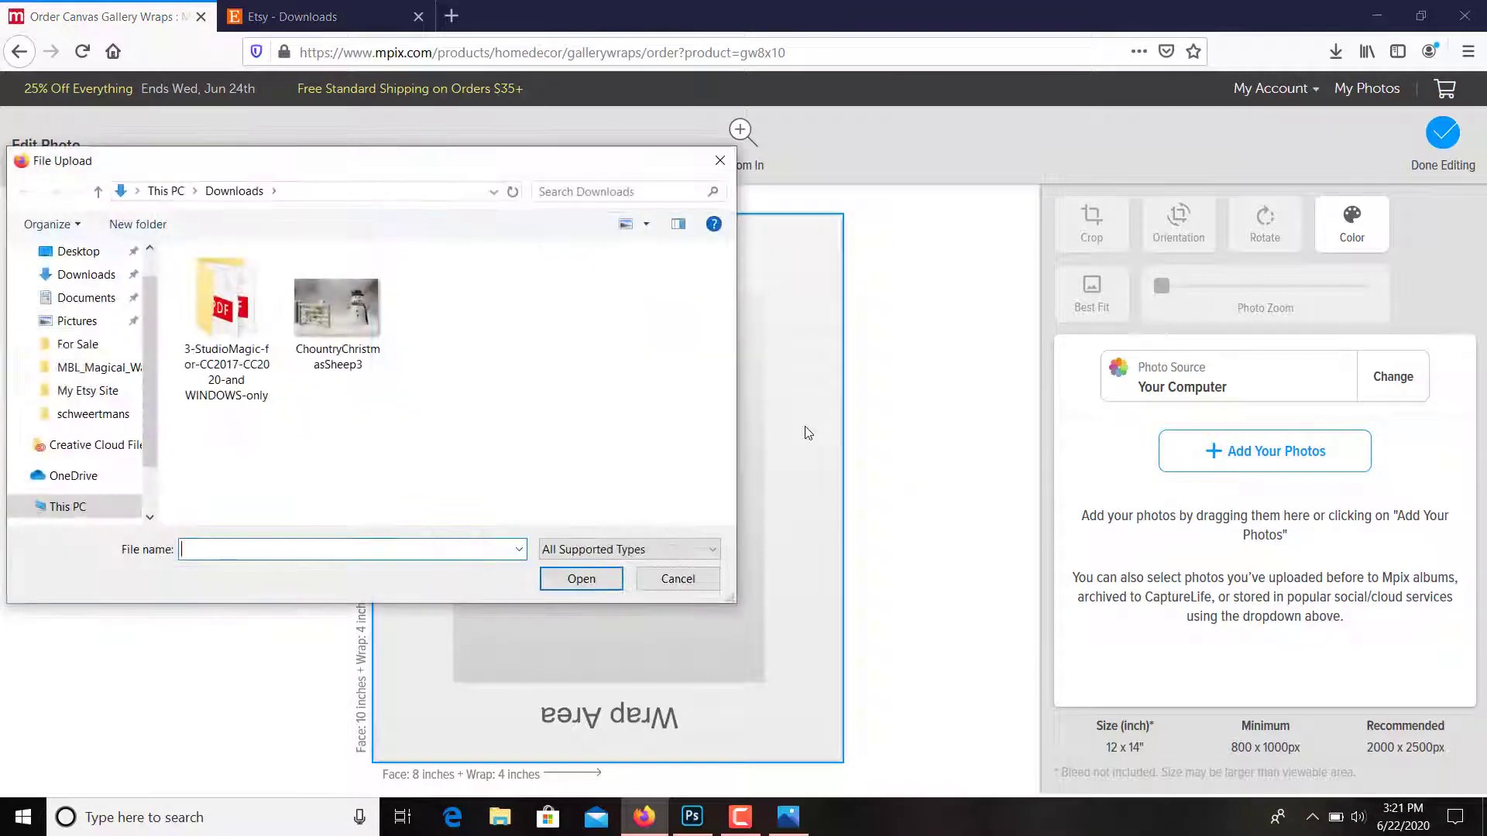
{"action": "left_click", "coordinate": [361, 318]}
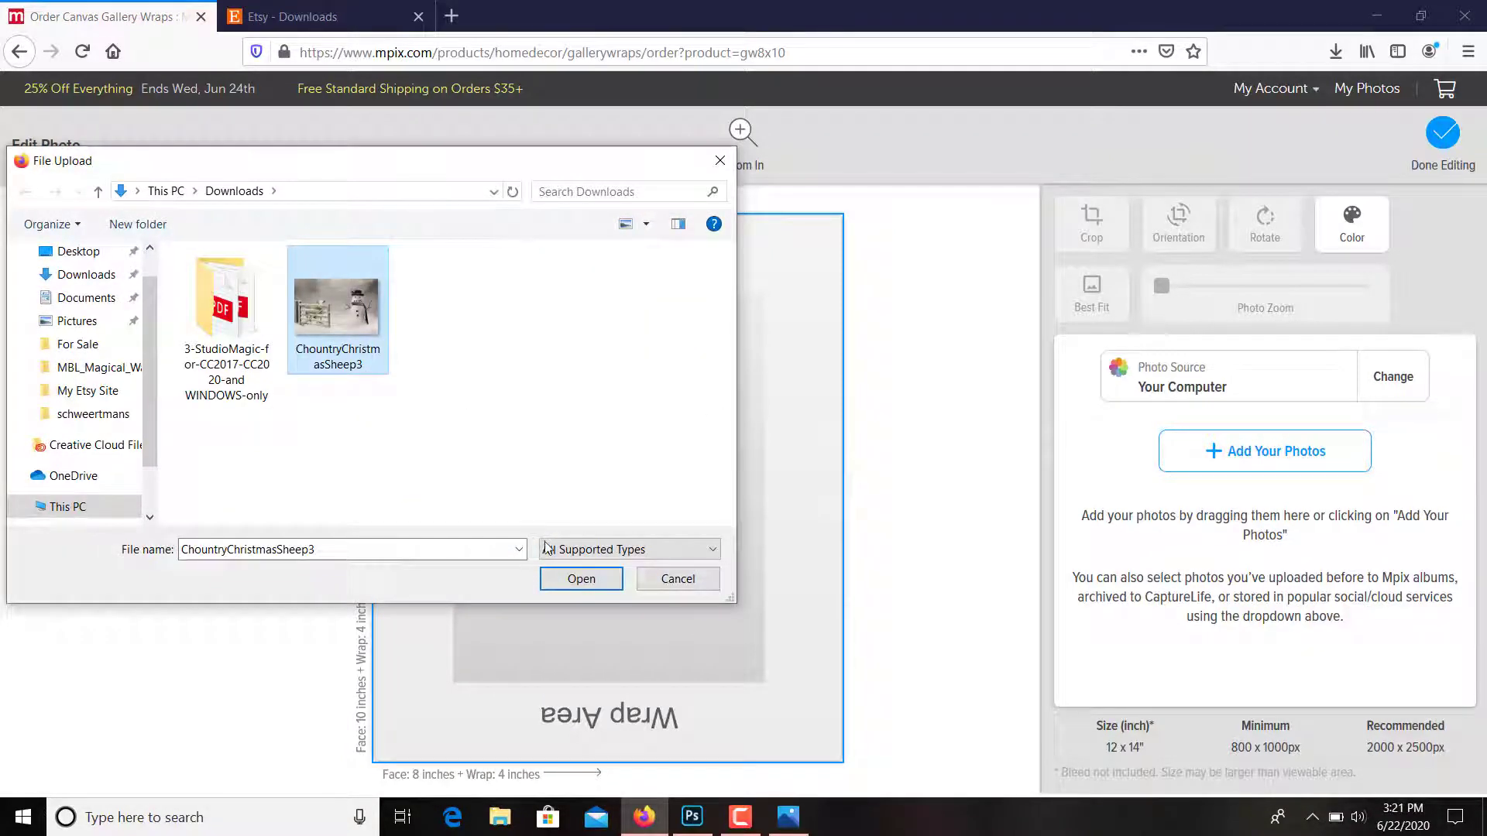
{"action": "left_click", "coordinate": [582, 579]}
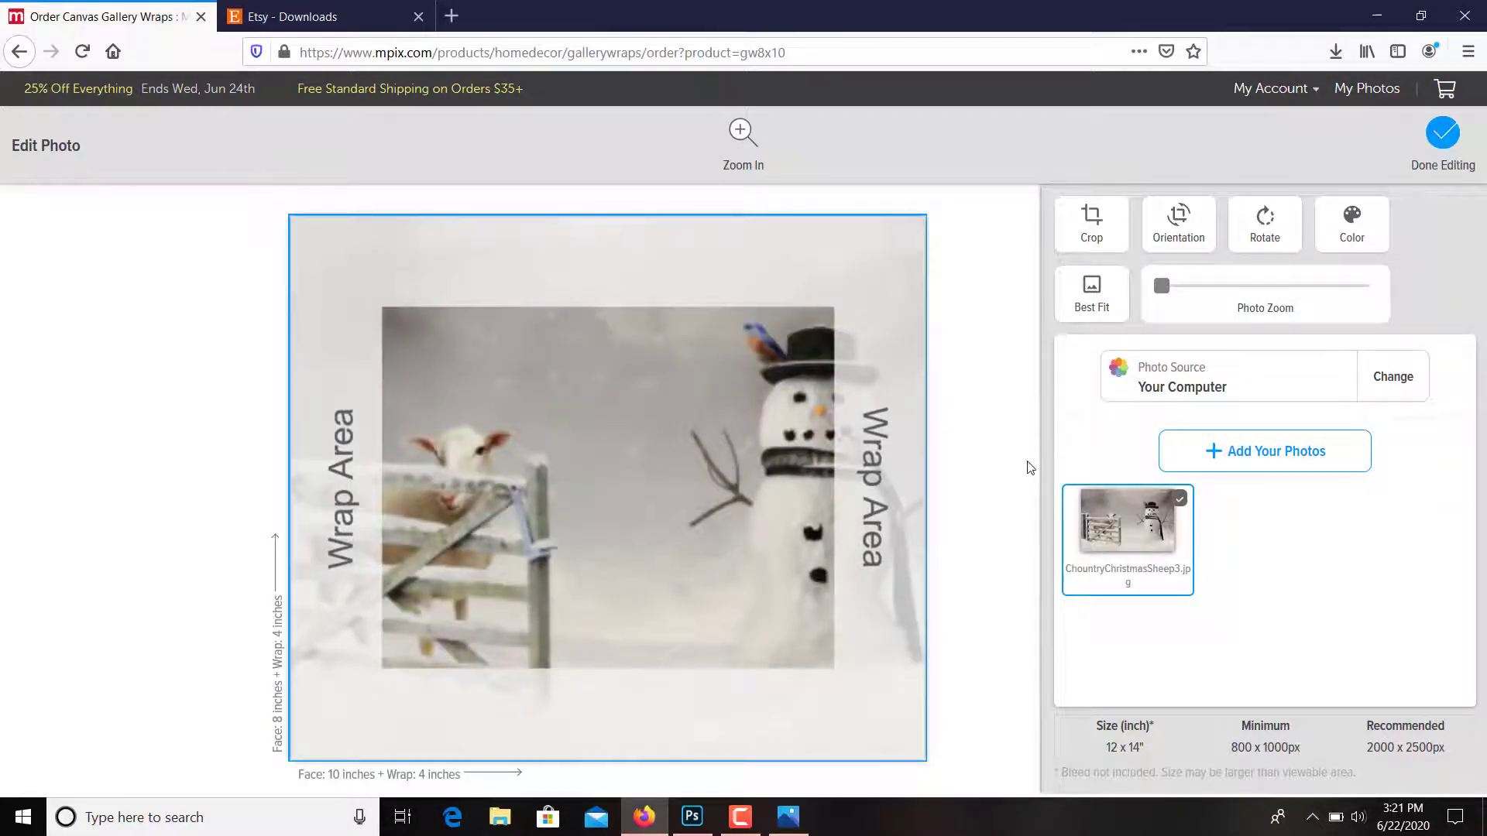
Shift the photo left to centre the snowman and change the canvas size to 8x12
{"action": "left_click_drag", "start_coordinate": [658, 498], "coordinate": [595, 504]}
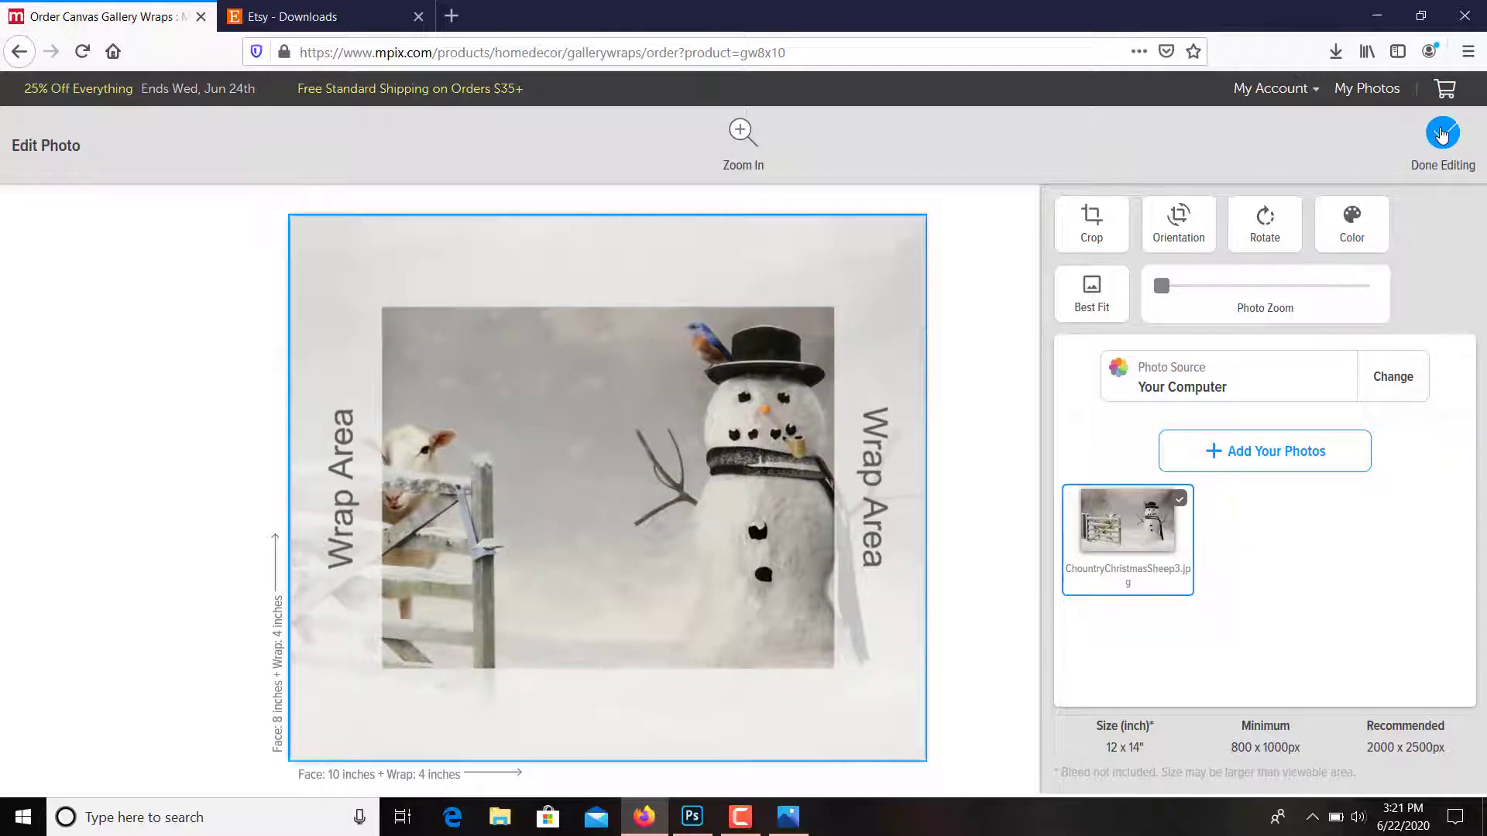
{"action": "left_click", "coordinate": [1441, 134]}
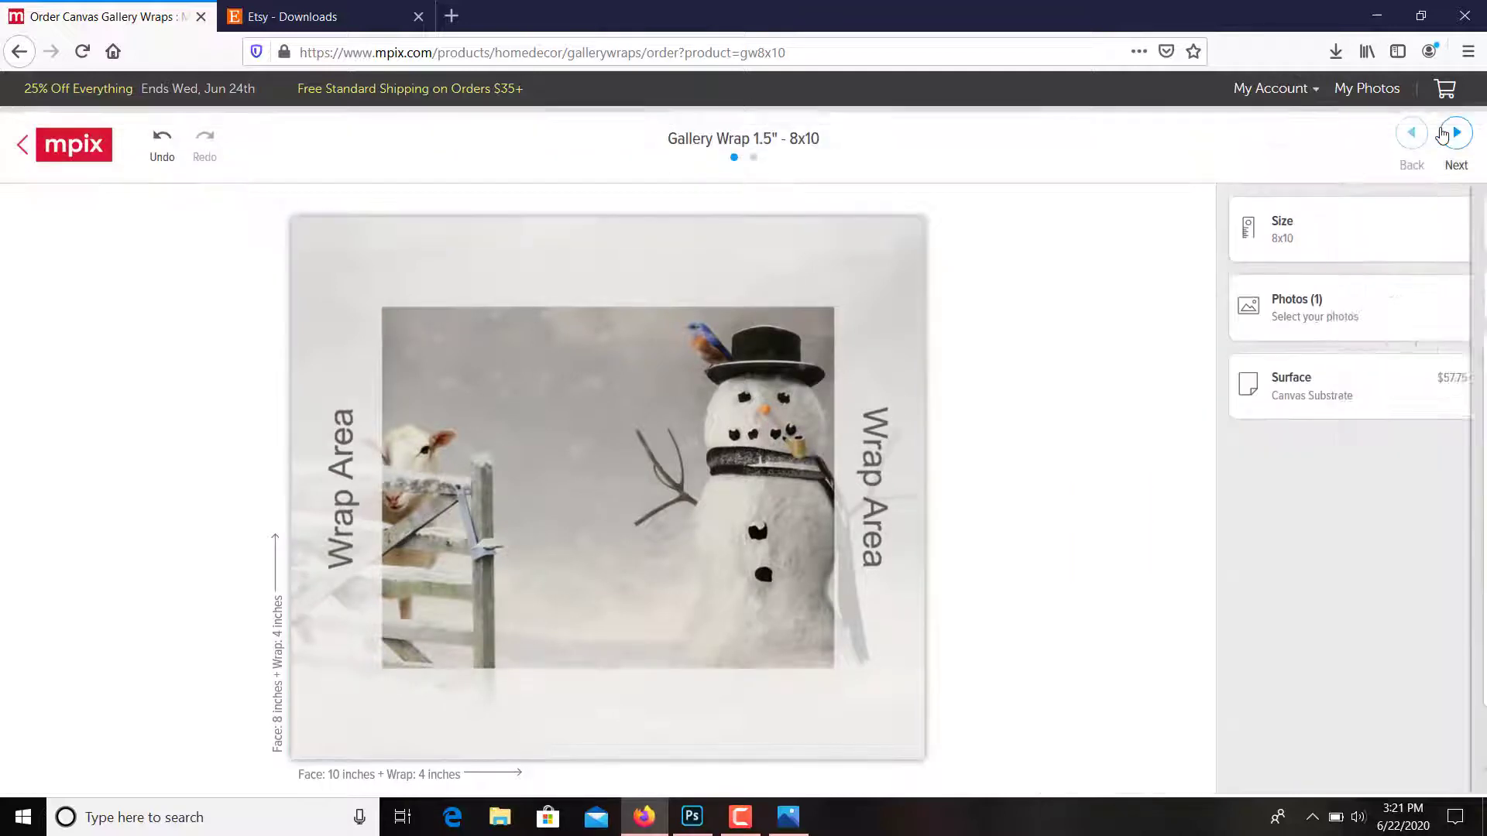
{"action": "left_click", "coordinate": [1309, 238]}
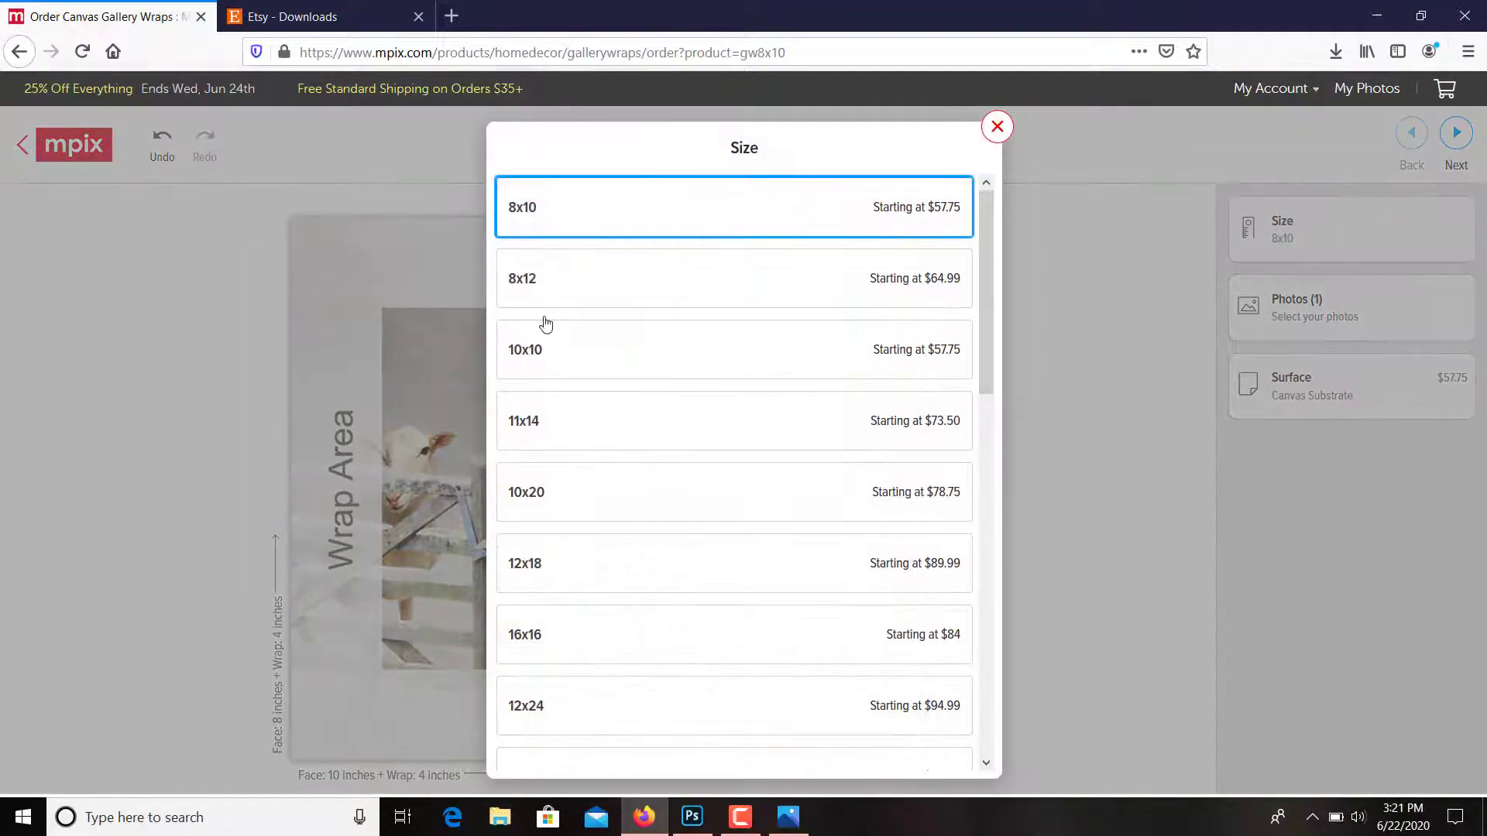
{"action": "left_click", "coordinate": [696, 287]}
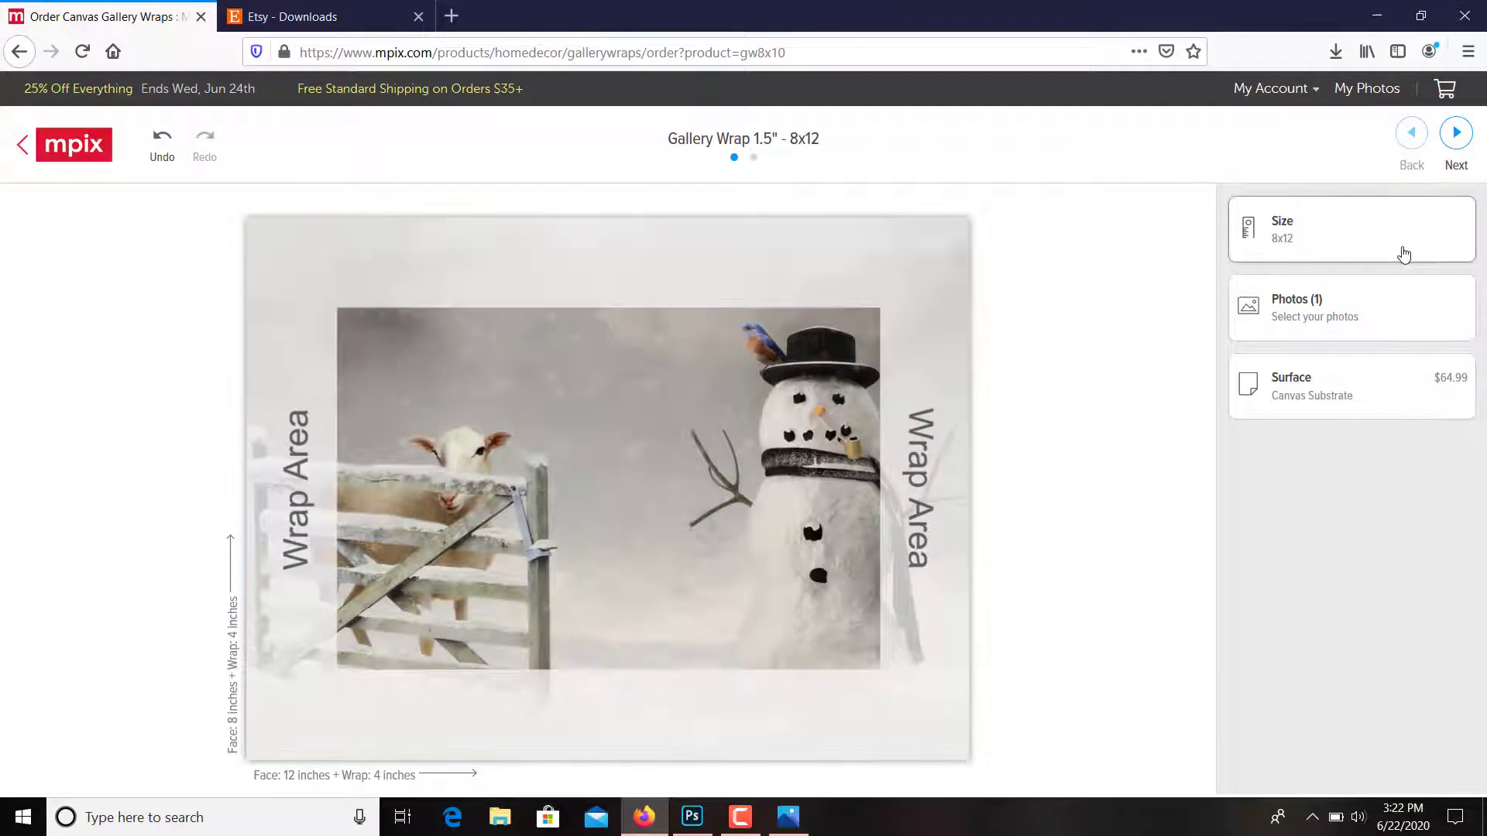
Continue to the summary and add the $64.99 8x12 gallery wrap to the cart
{"action": "left_click", "coordinate": [1456, 133]}
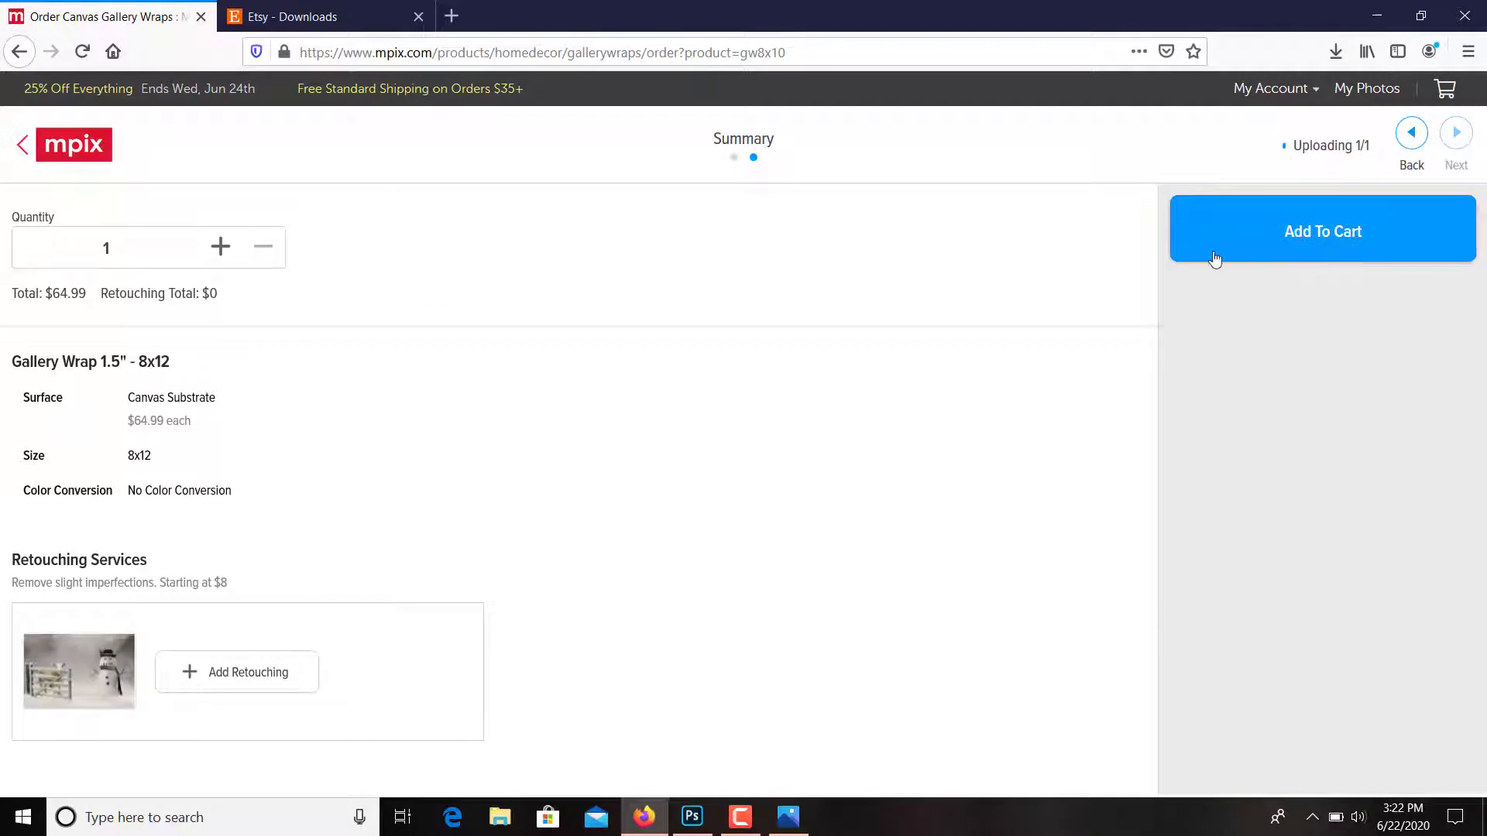
{"action": "left_click", "coordinate": [1293, 226]}
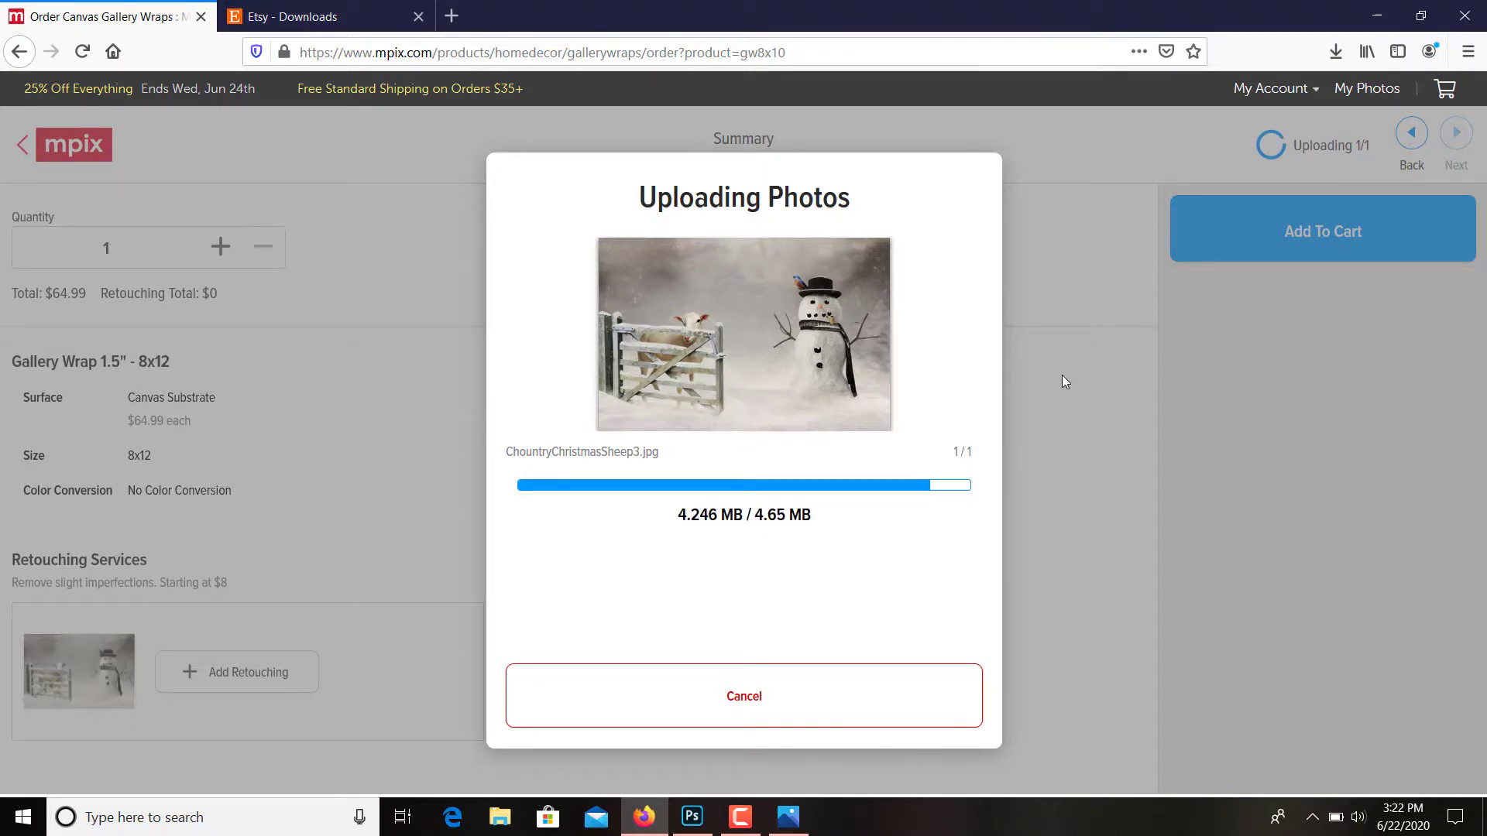
{"action": "left_click", "coordinate": [1274, 89]}
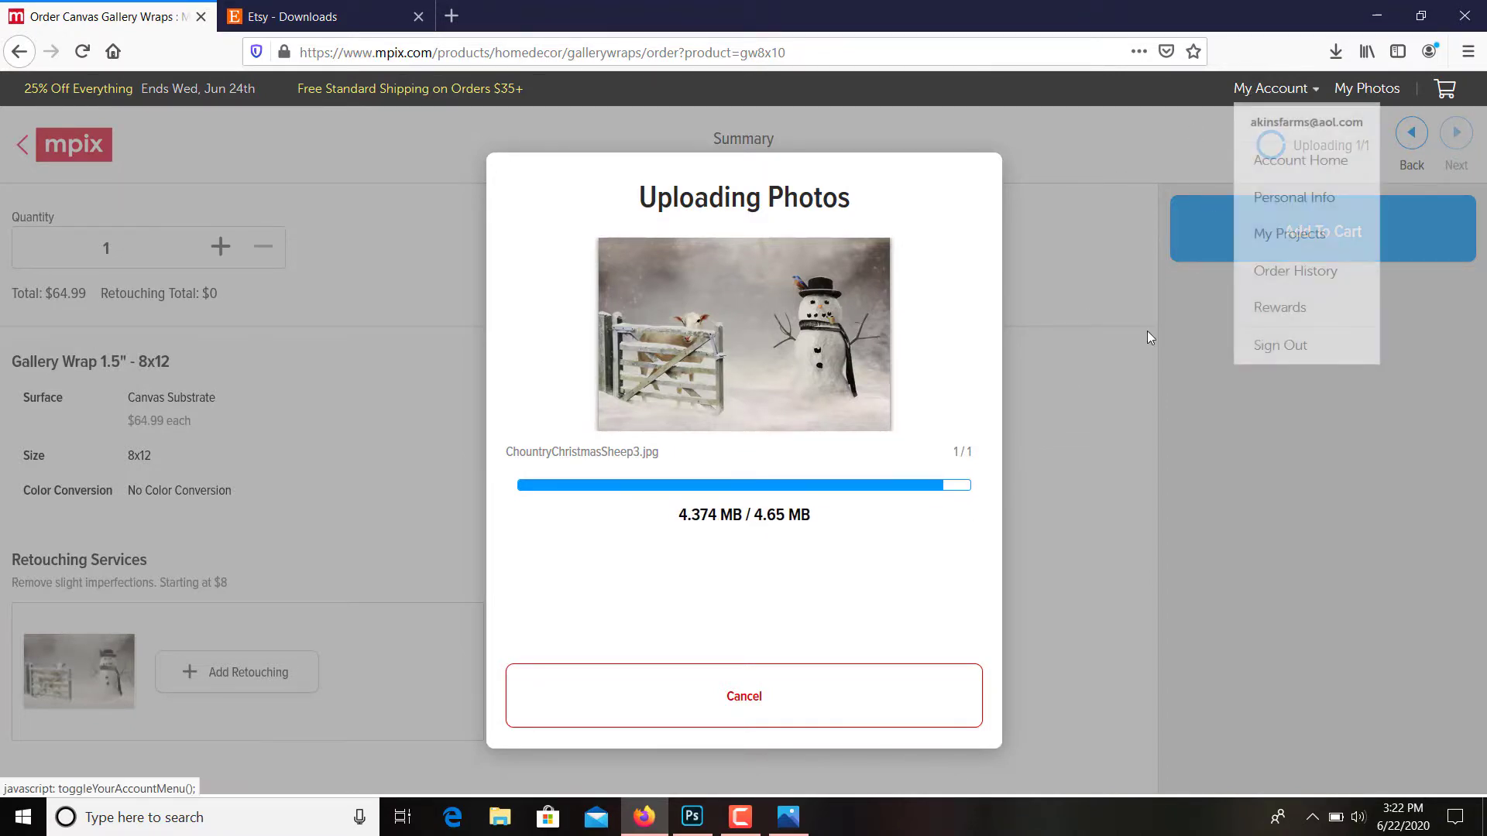